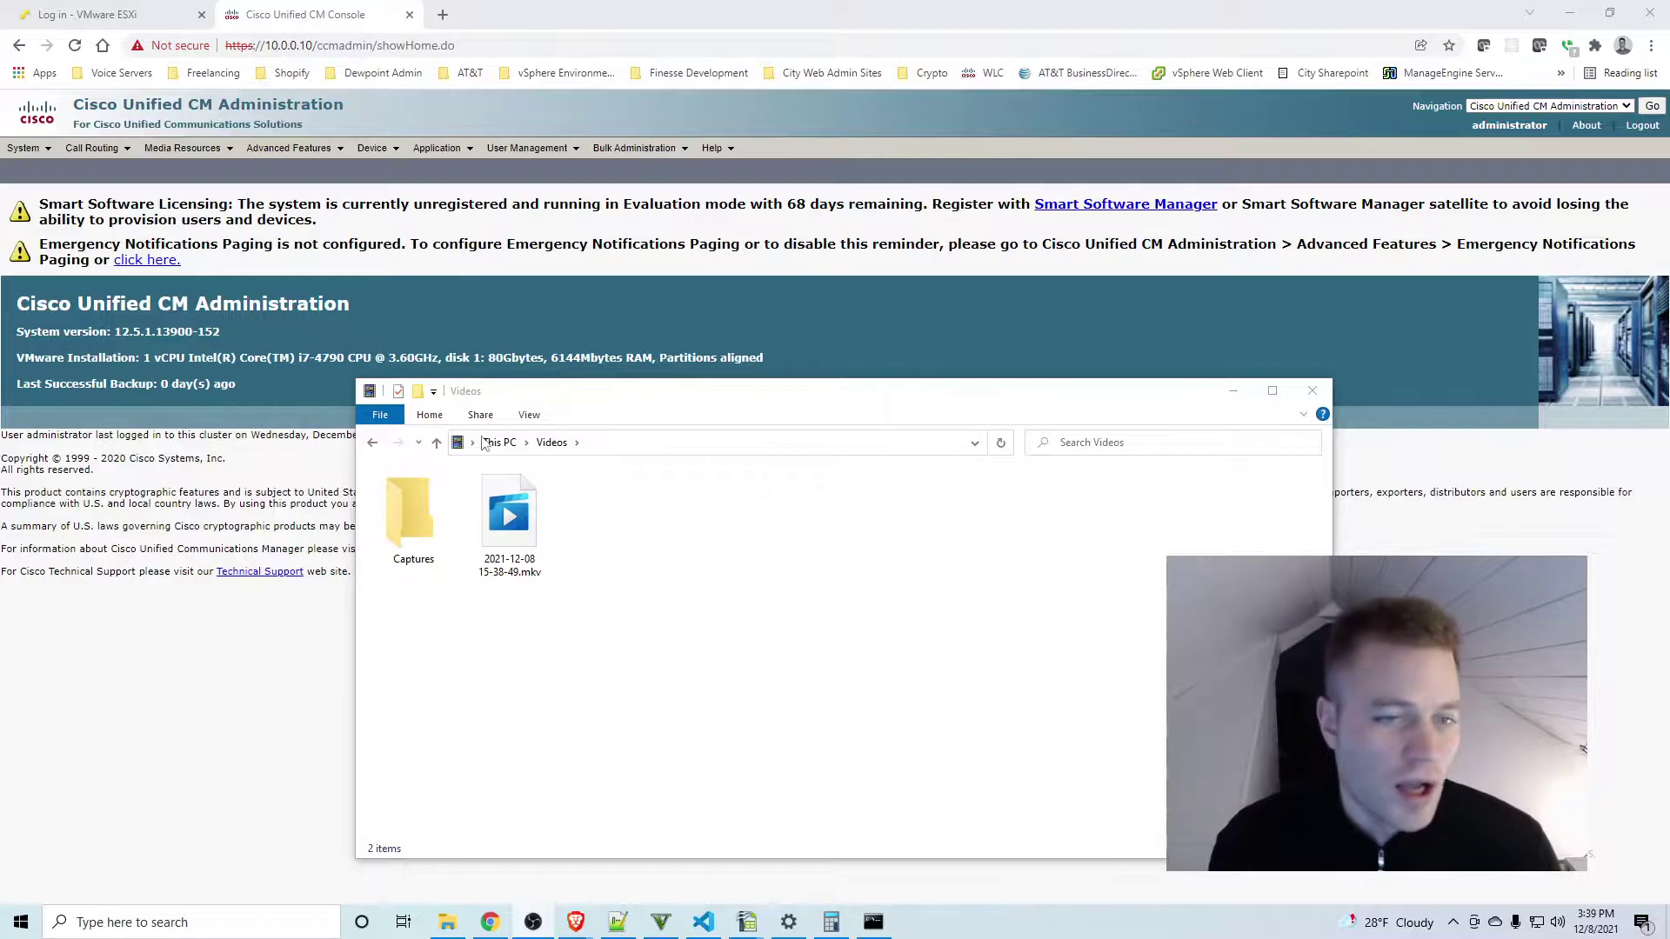
Close the unwanted Cisco Support tab and return to CM Administration
click(235, 567)
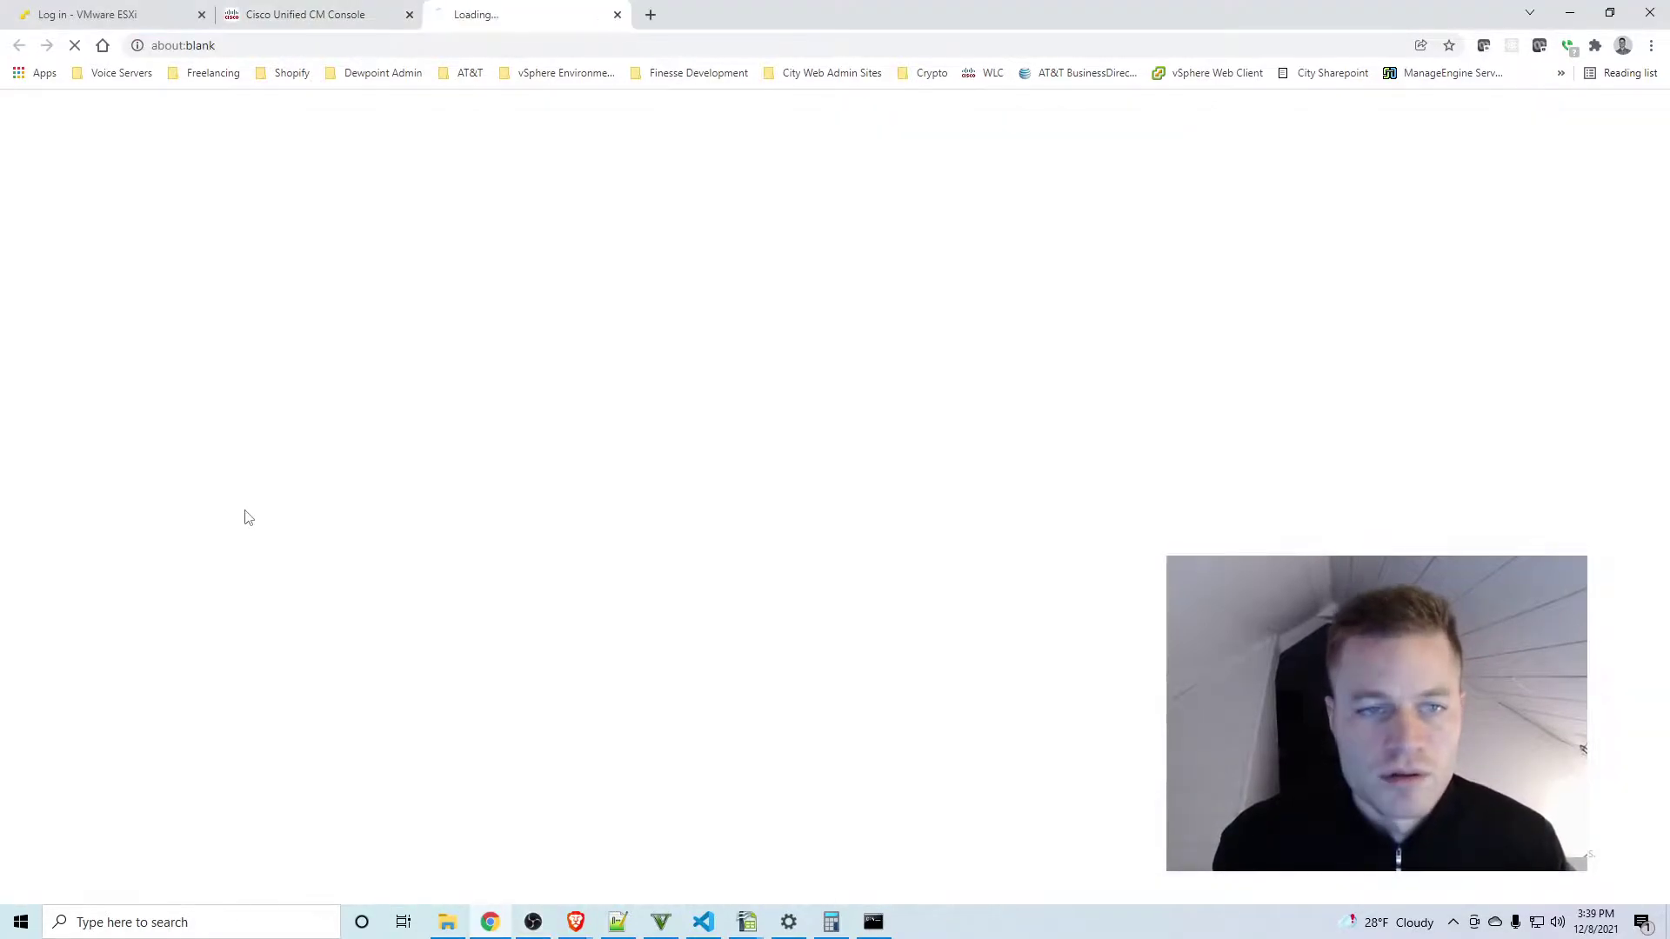
click(383, 16)
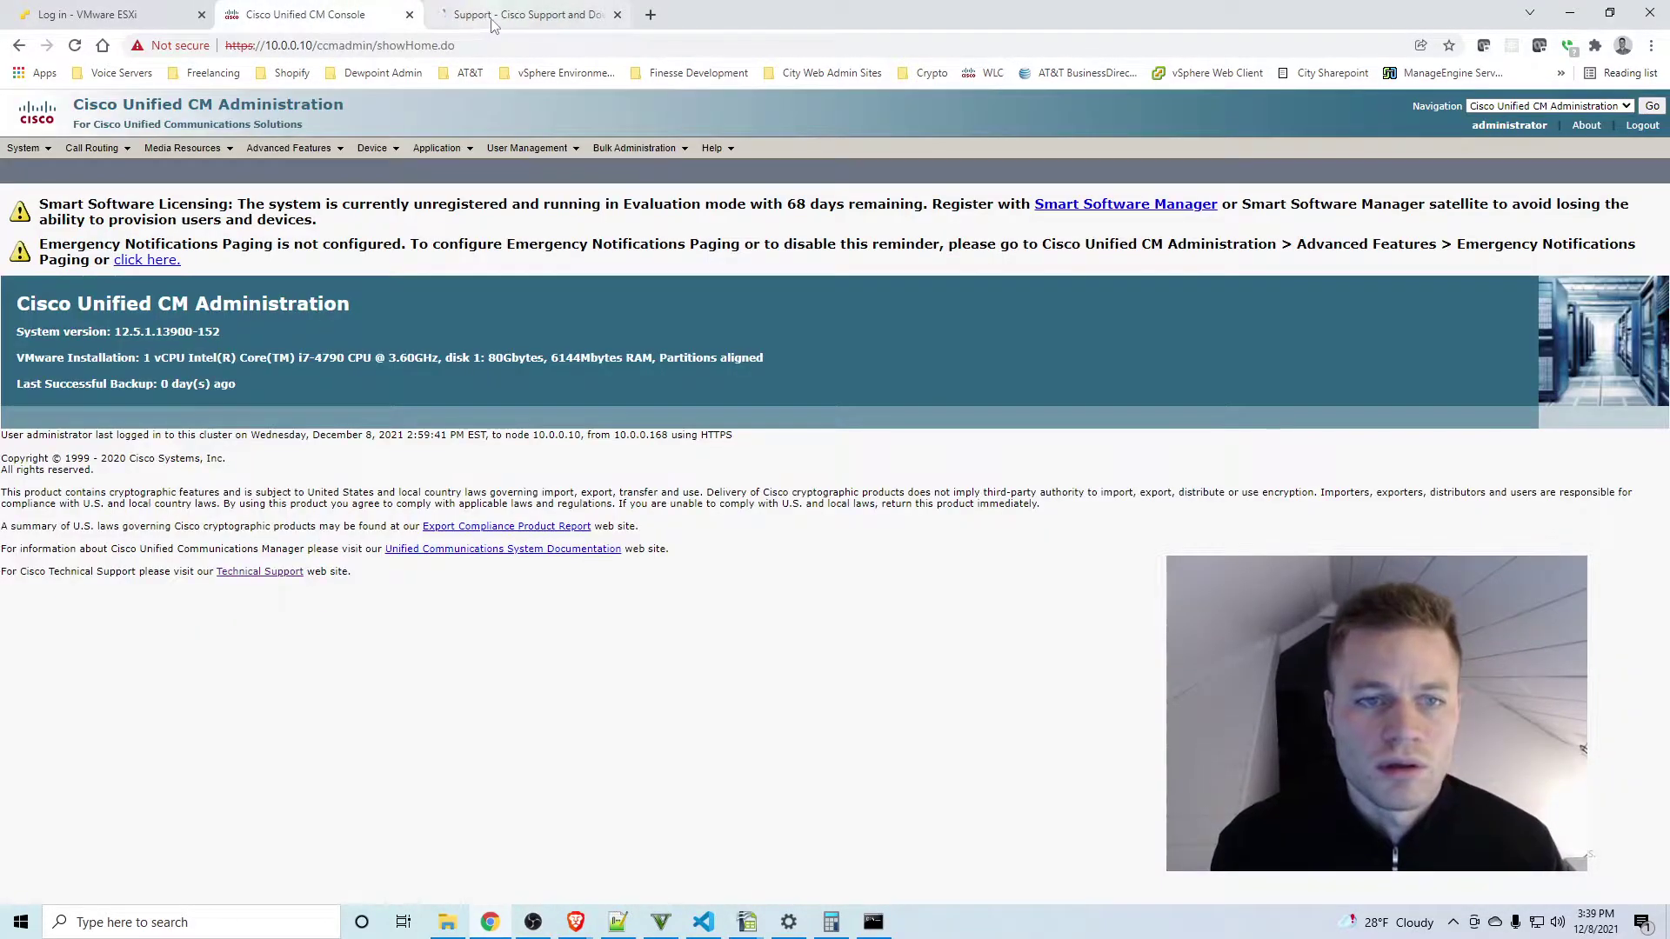
click(617, 15)
Start a new Cisco Unified CM group named Pub_Then_Sub
mouse_move(38, 156)
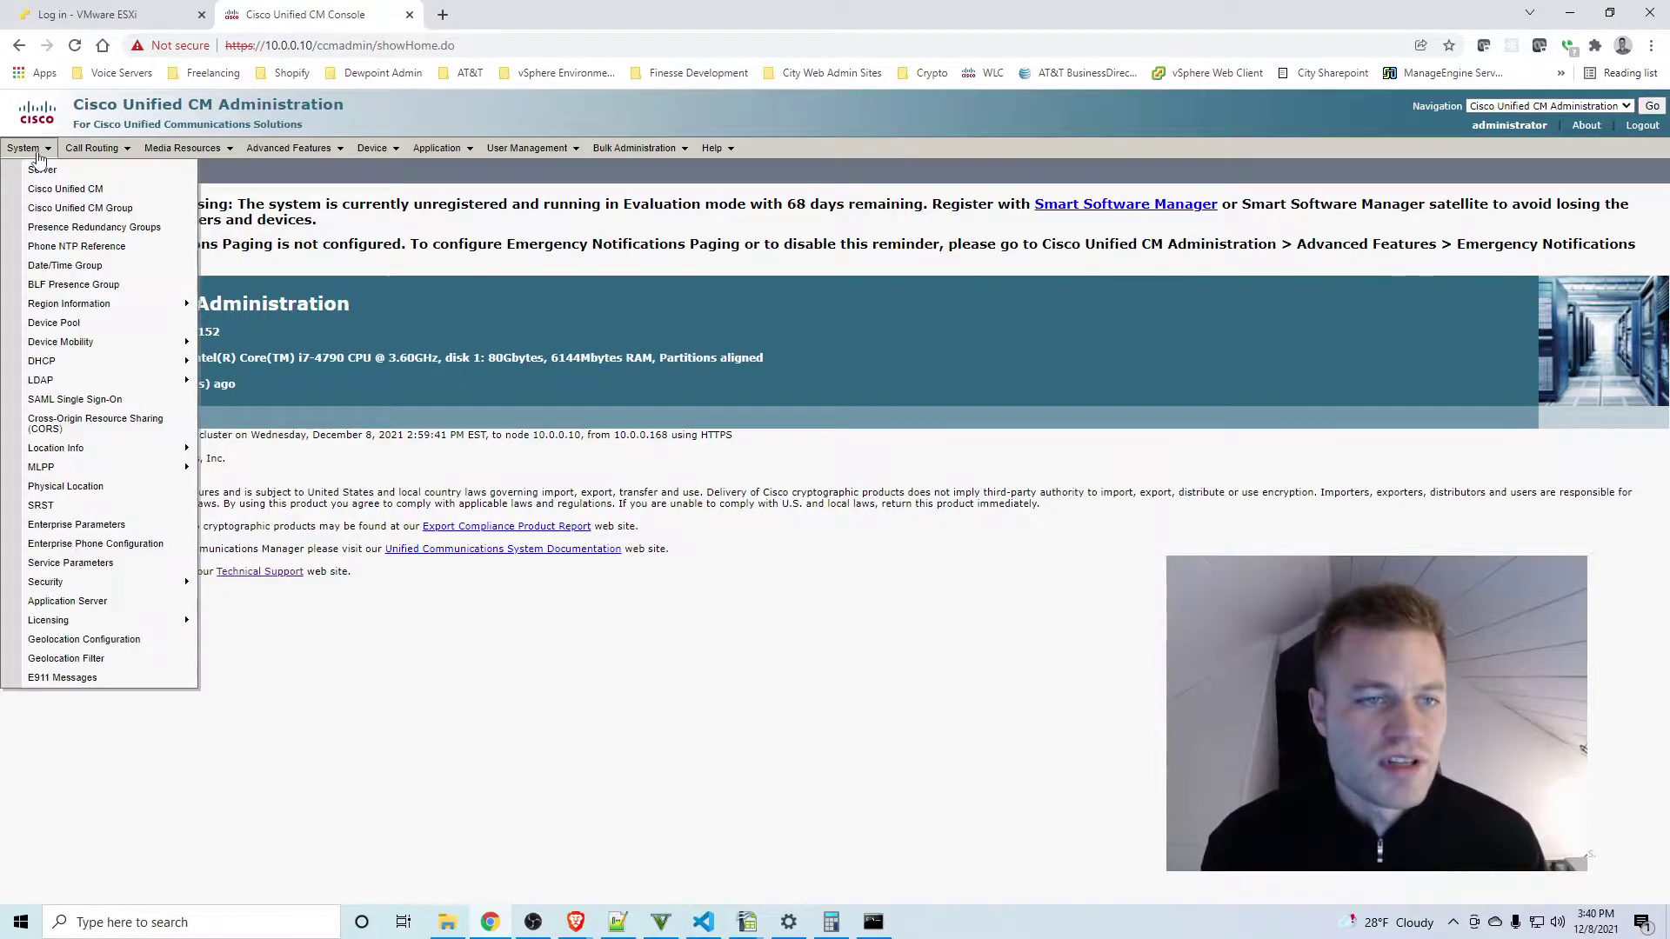
click(99, 213)
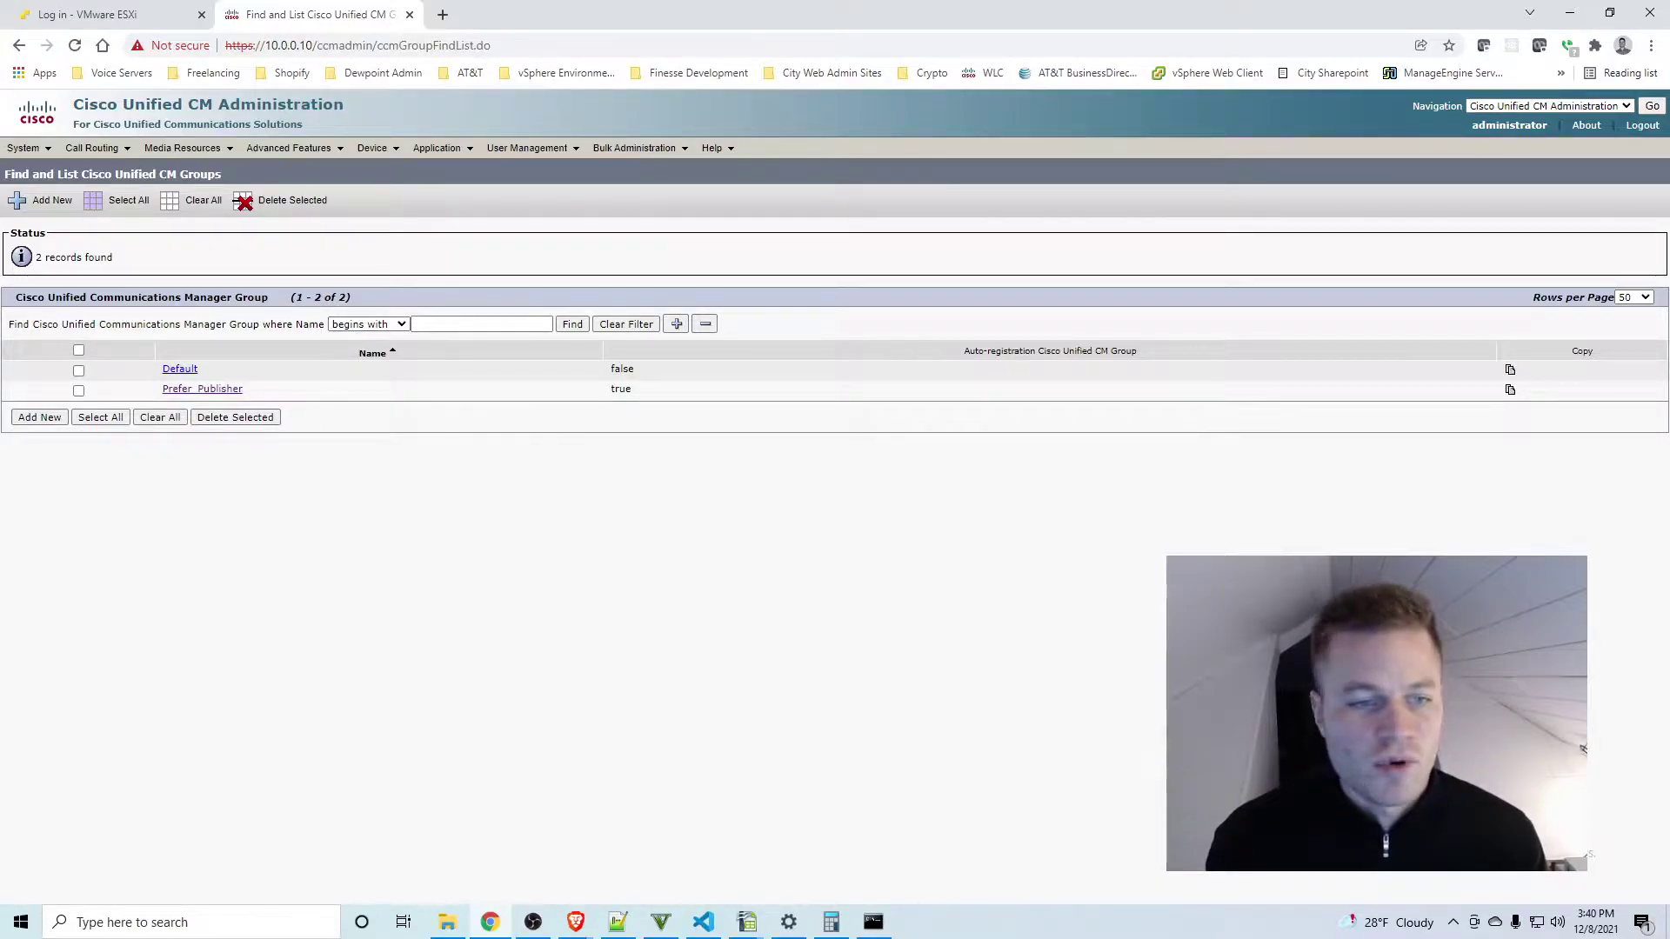
click(40, 418)
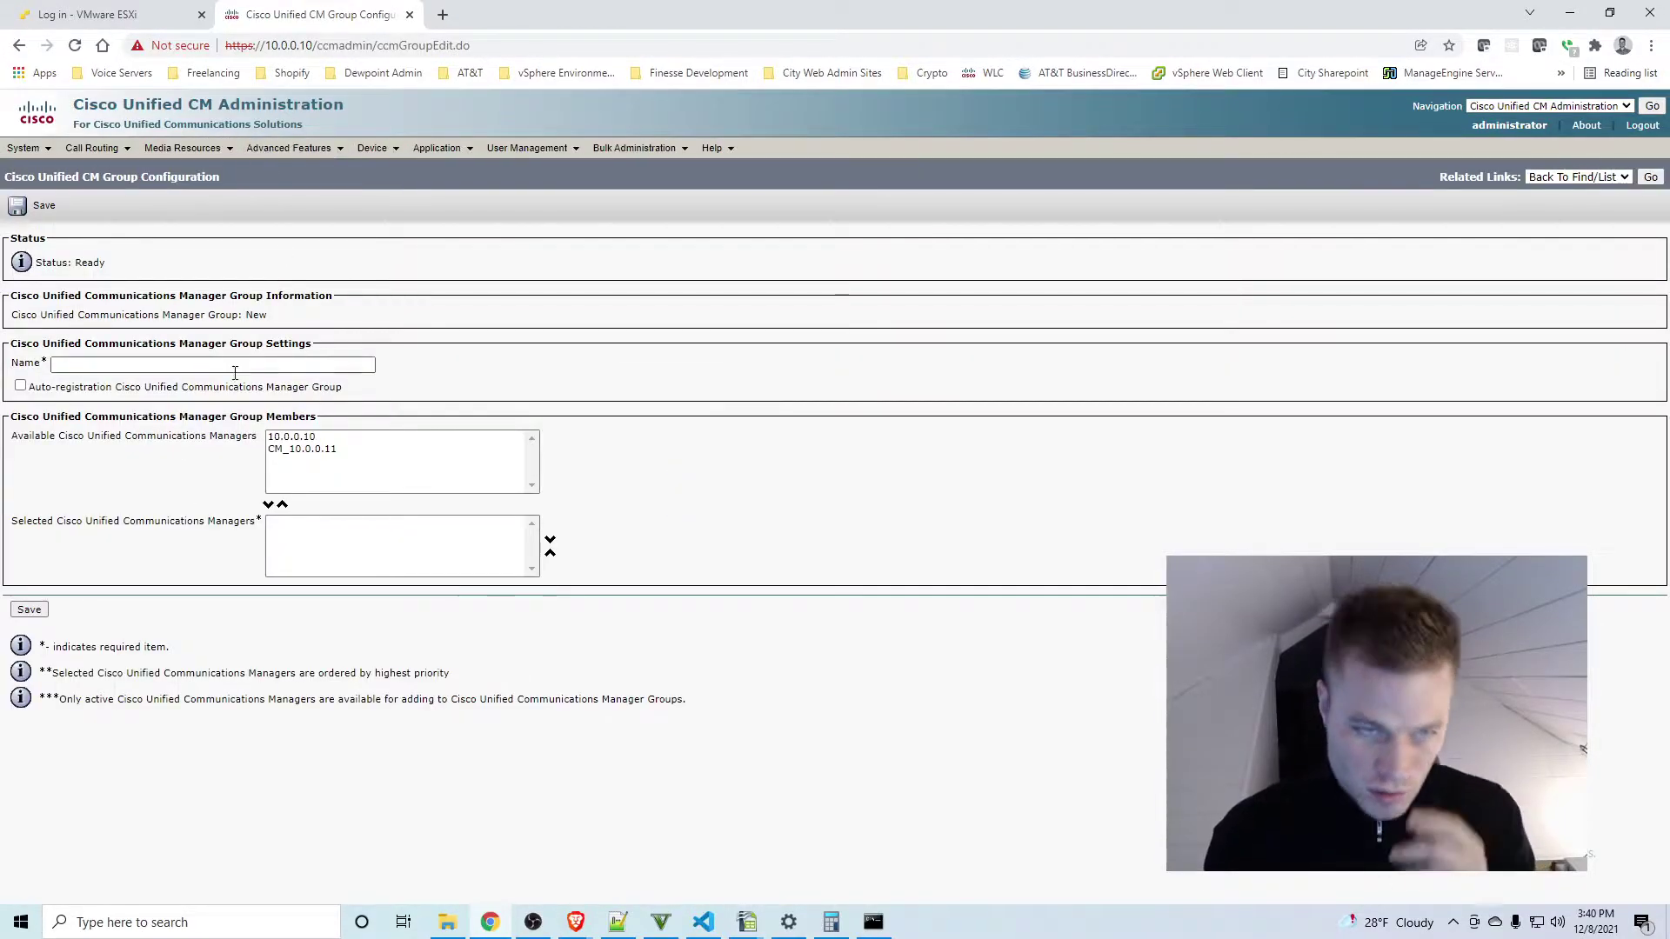
click(233, 365)
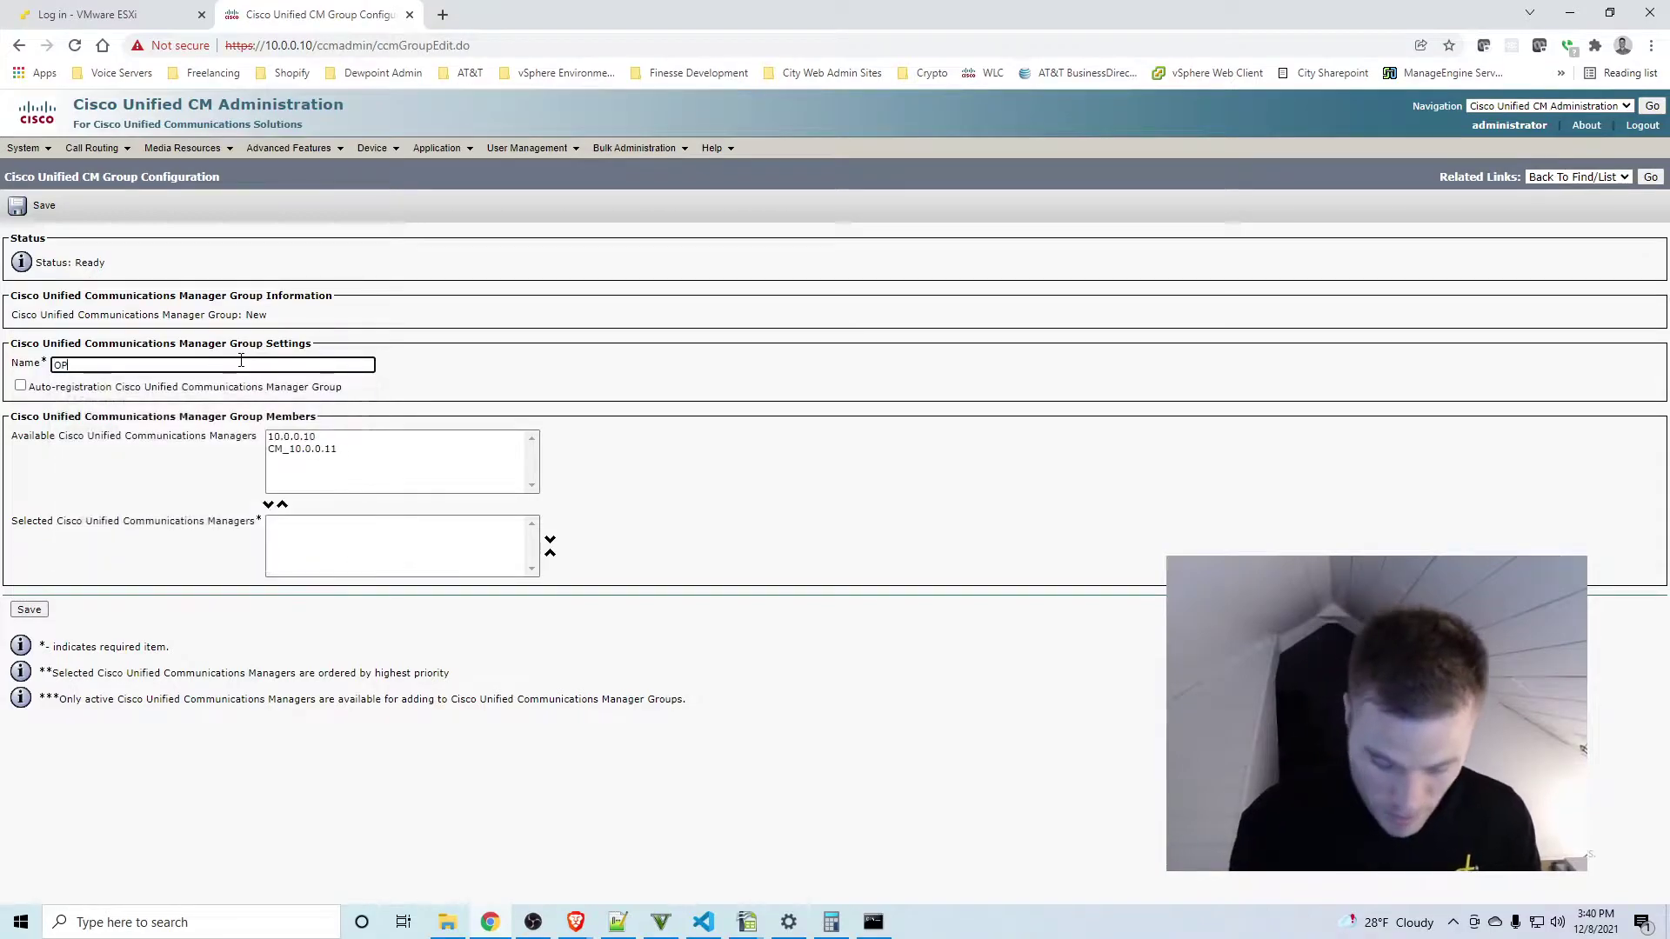
click(241, 360)
text(Pub)
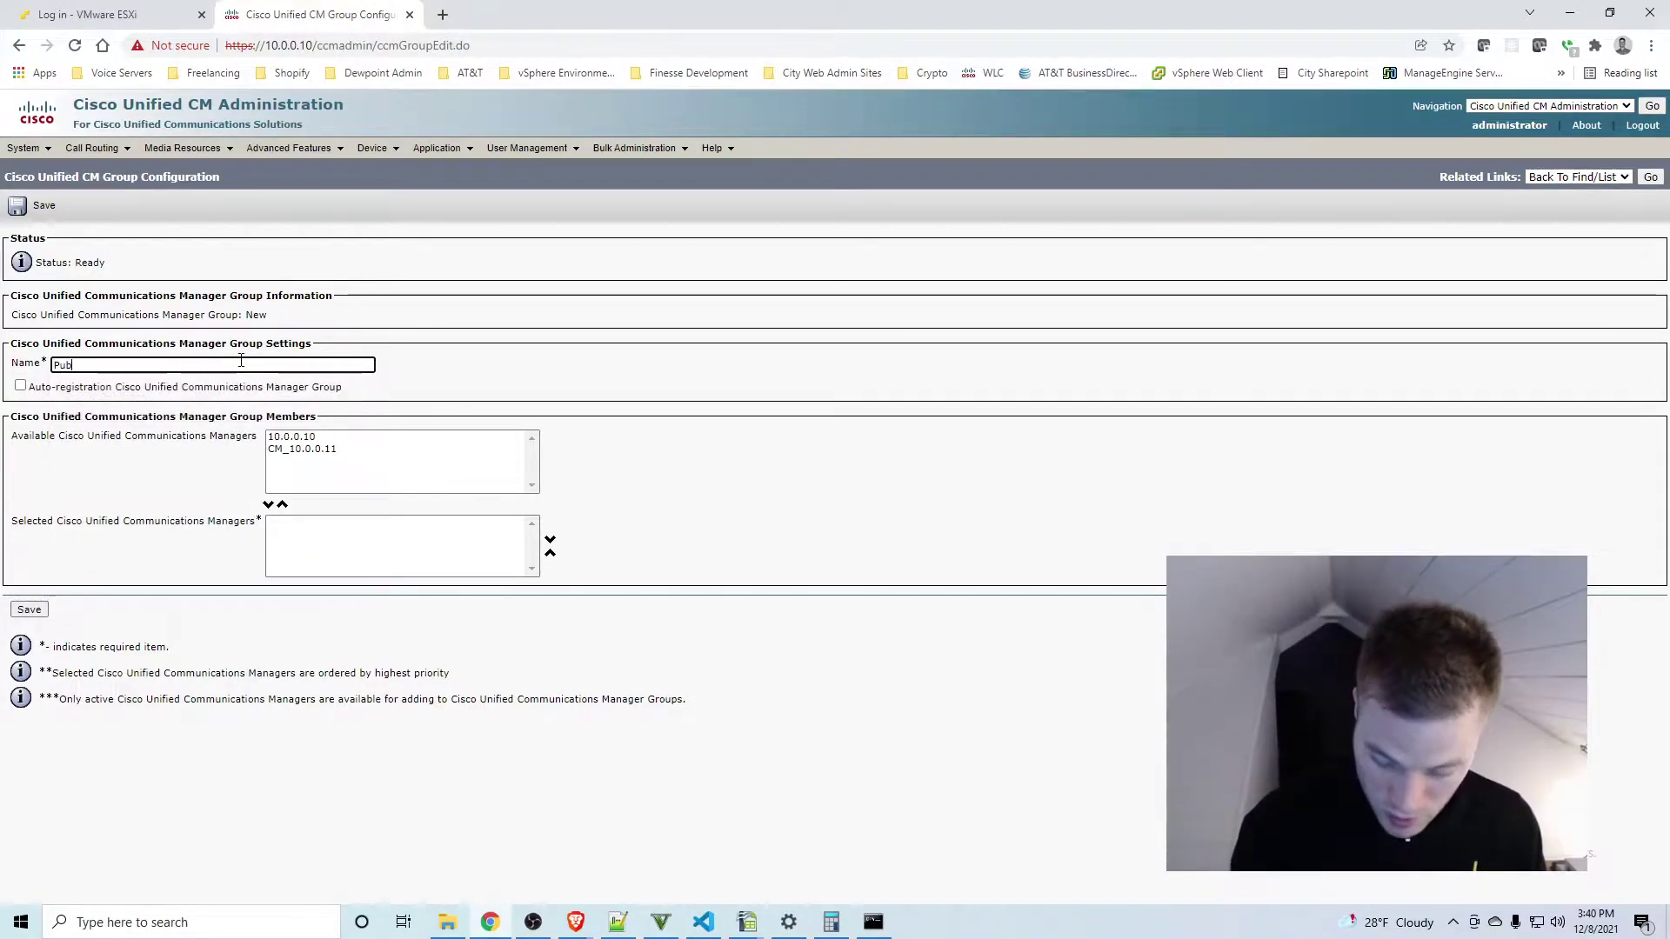
text(_The)
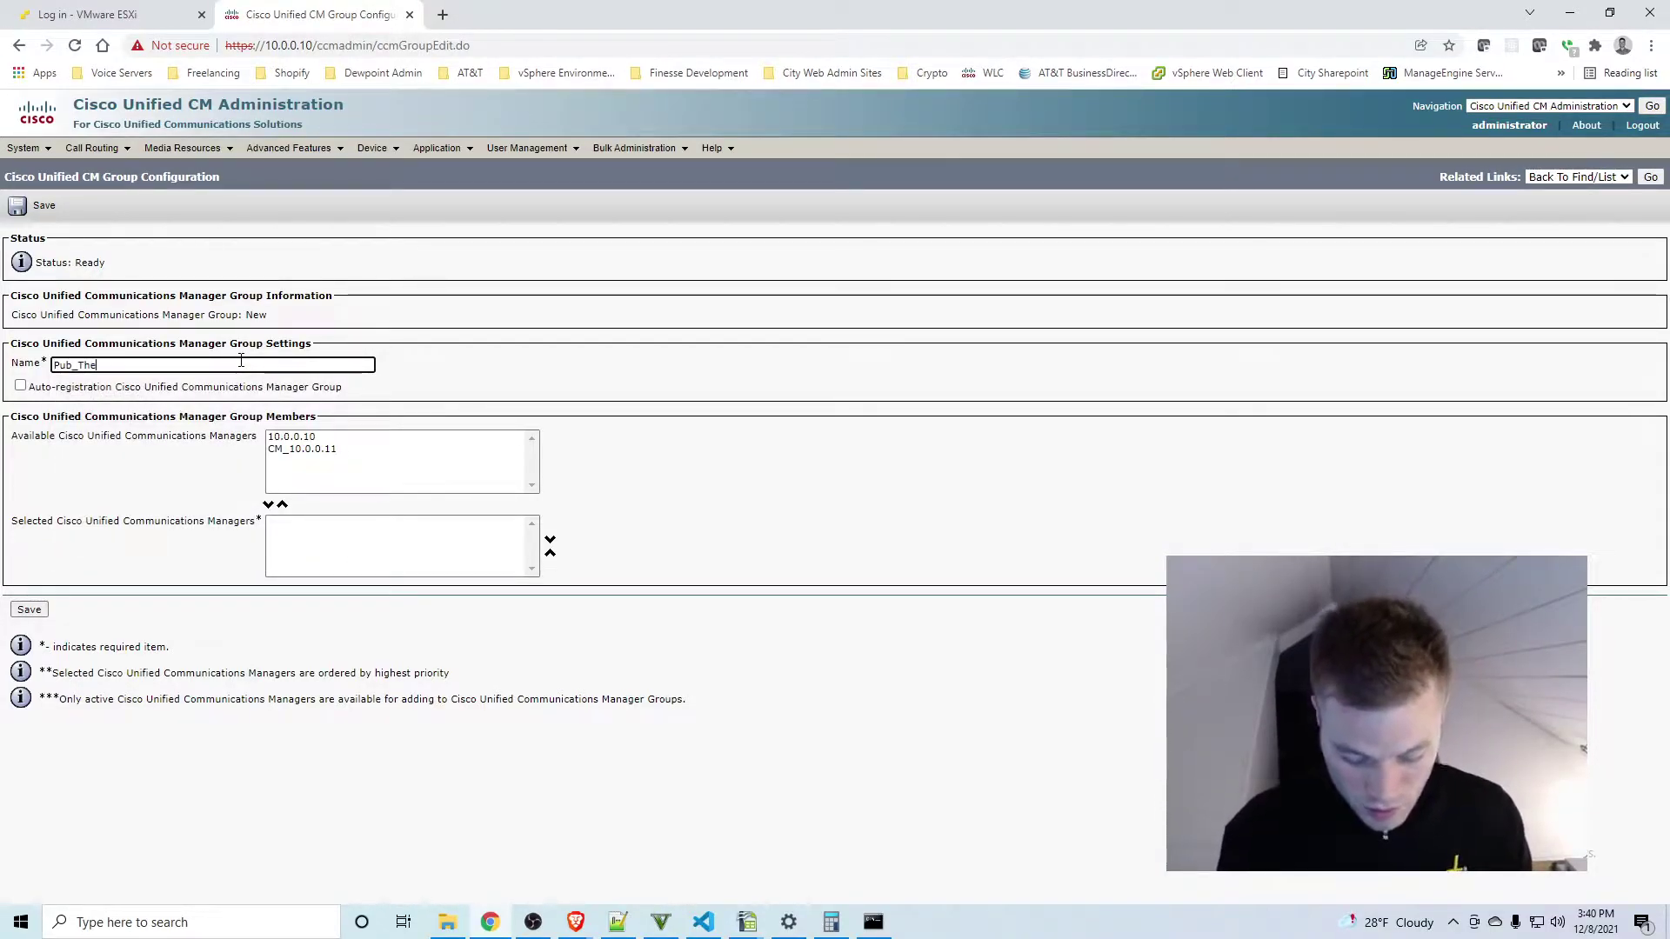
text(n_Sub)
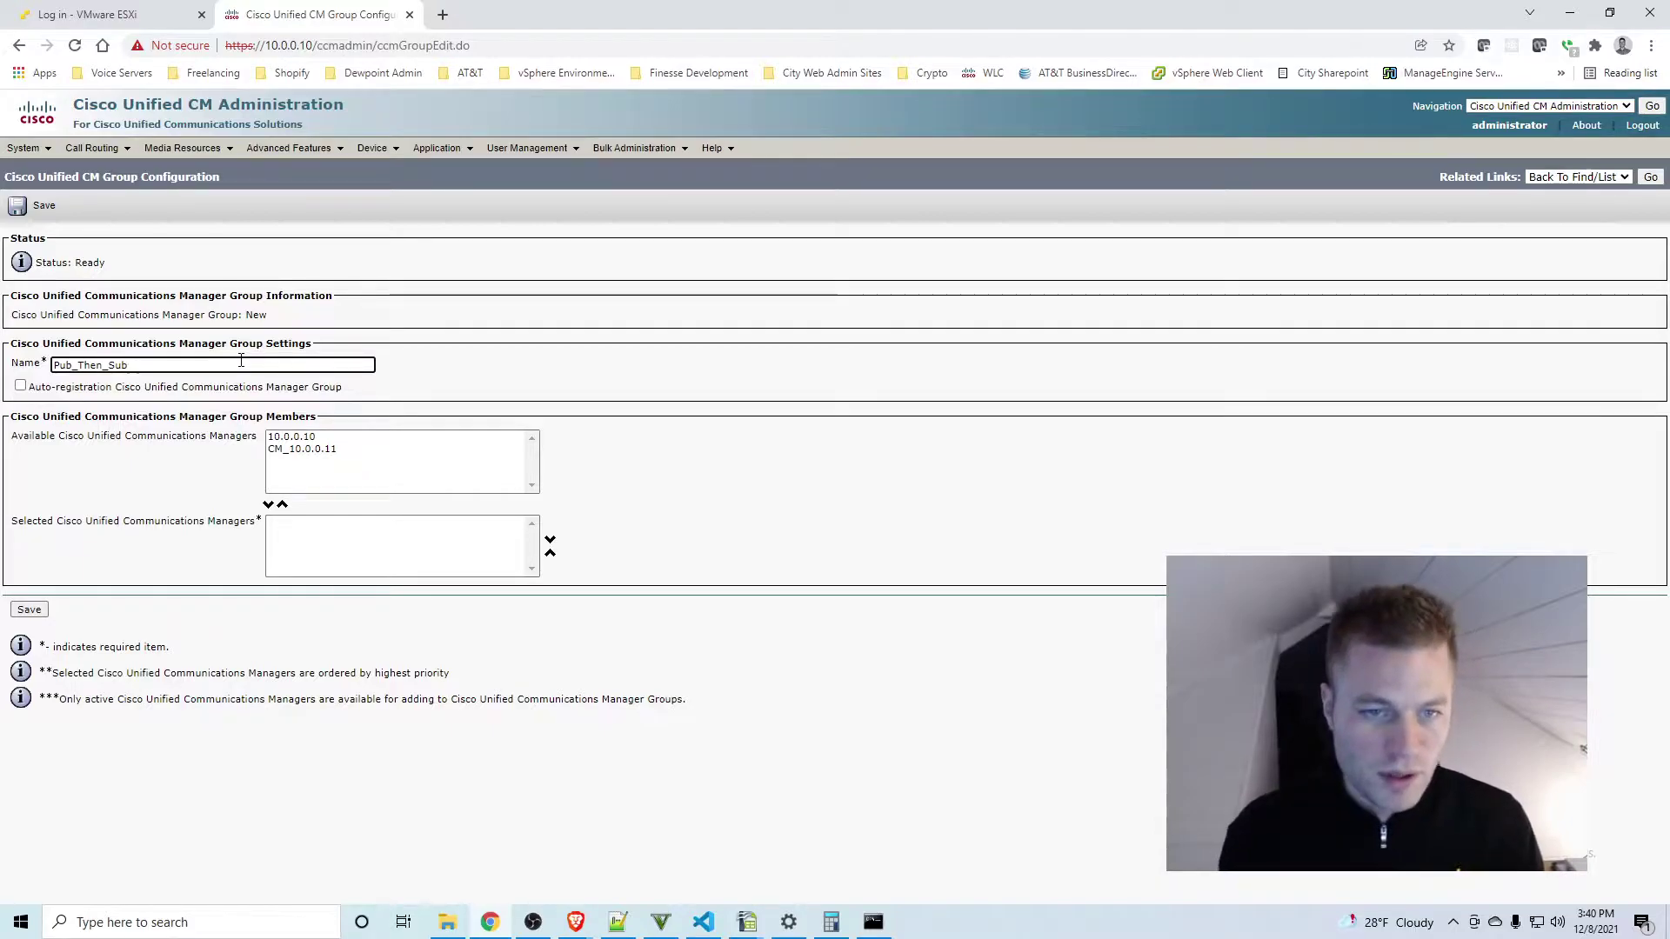
Enable auto-registration, add 10.0.0.10 then CM_10.0.0.11 as members, and save the group
click(20, 385)
click(361, 437)
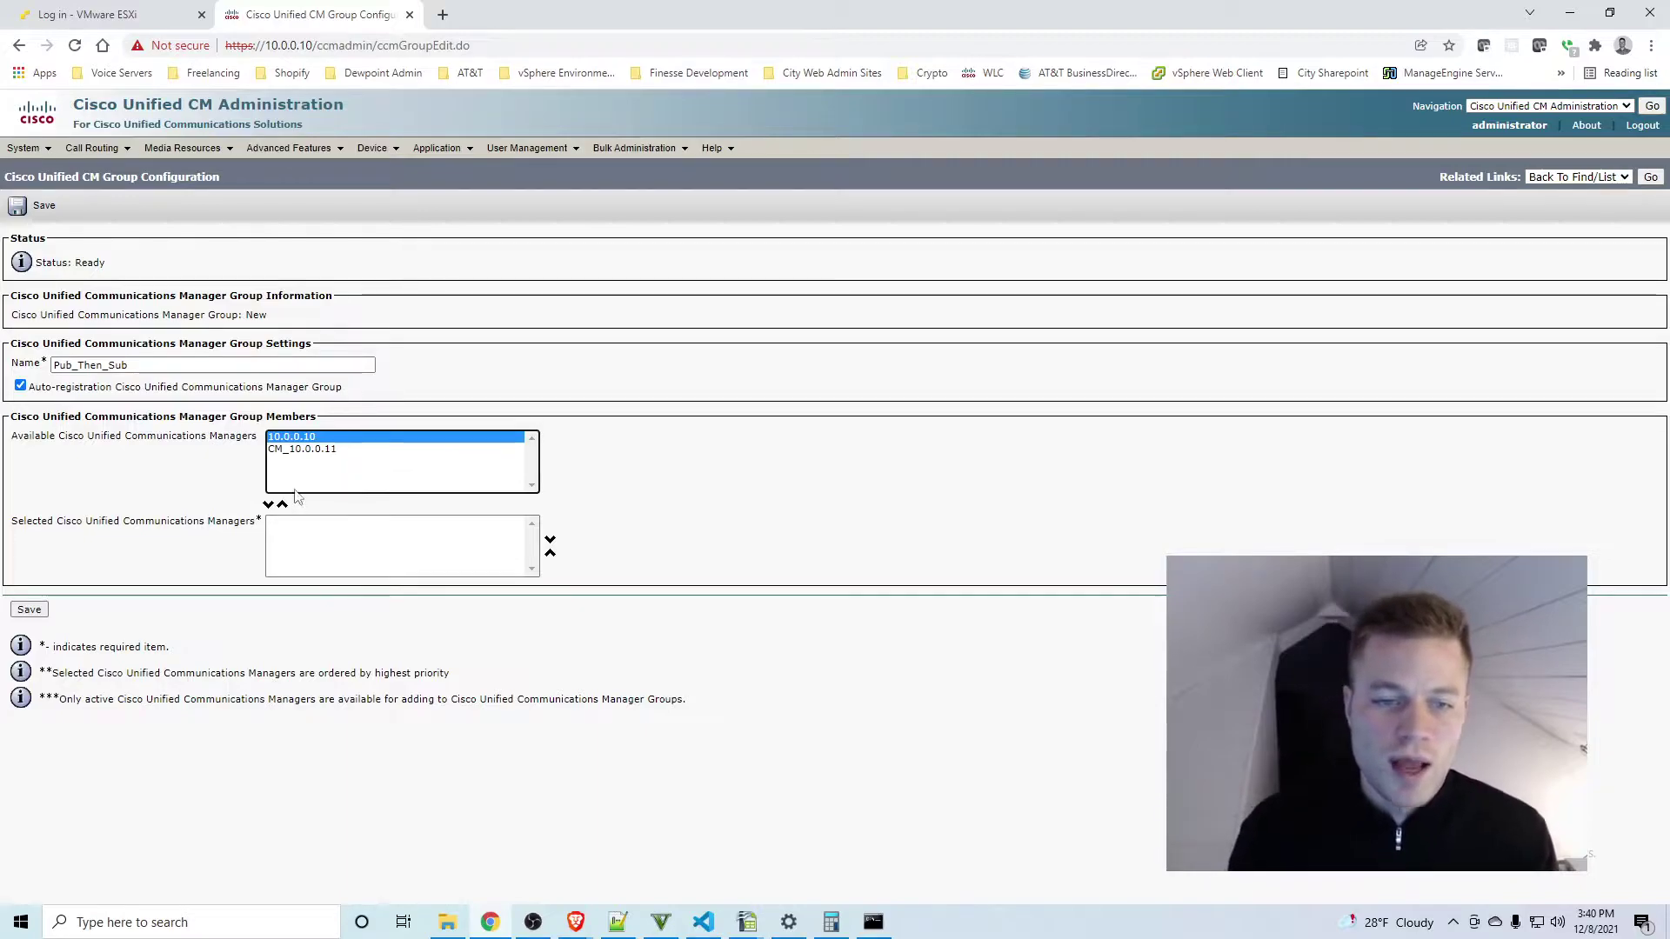
click(268, 504)
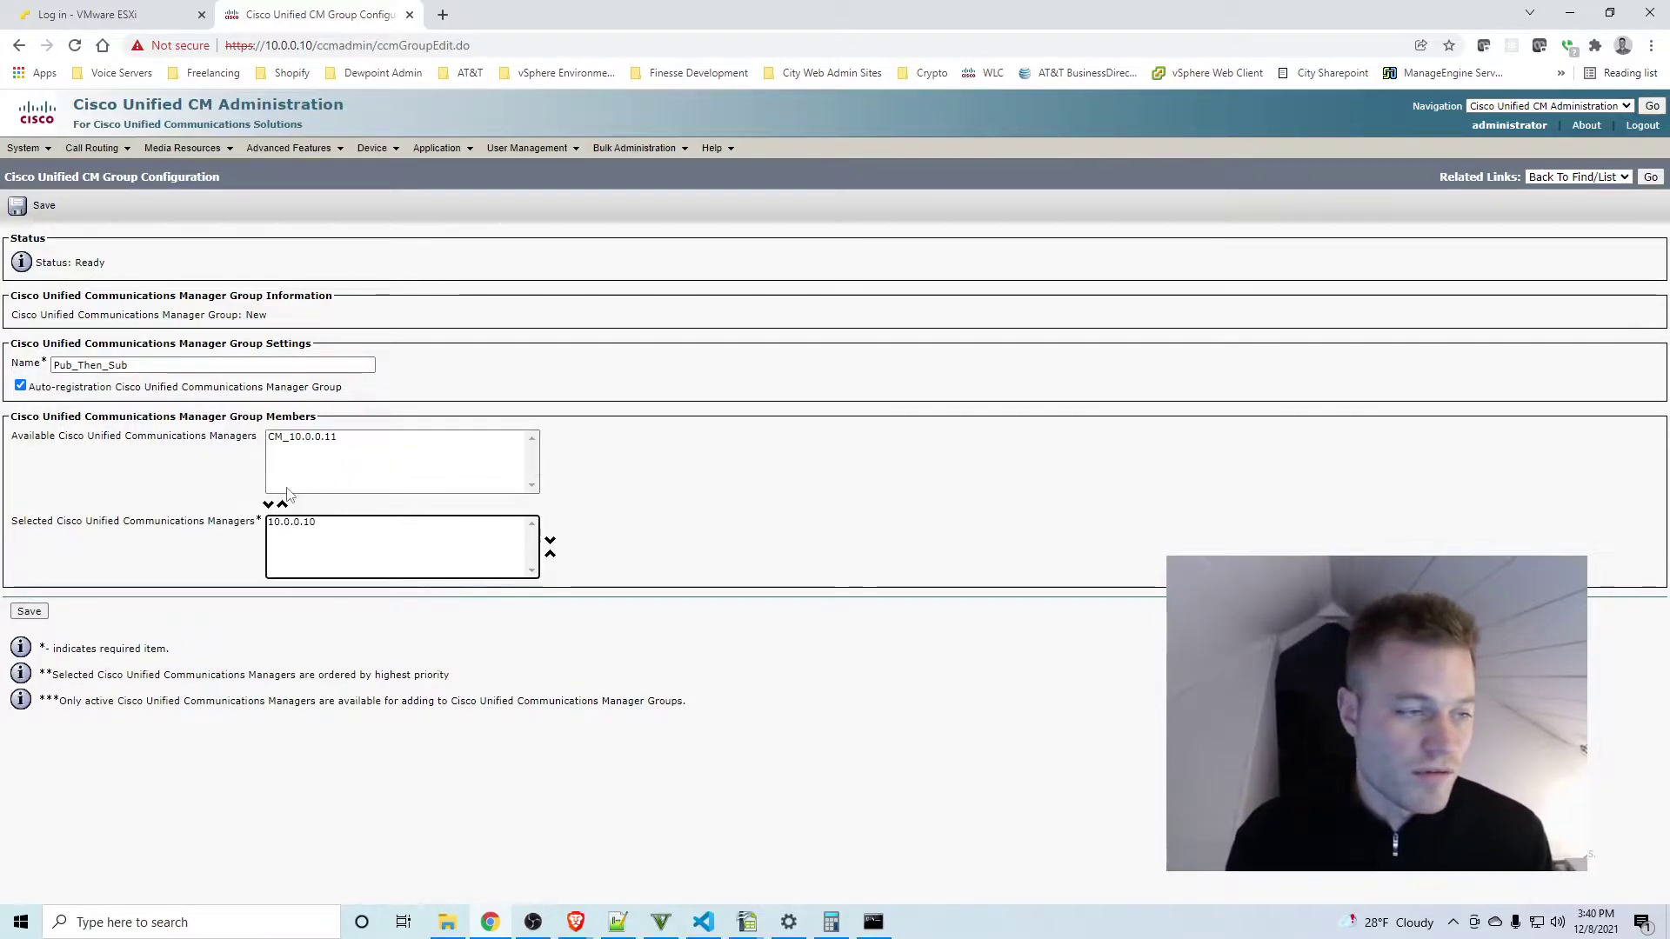
click(323, 439)
click(269, 505)
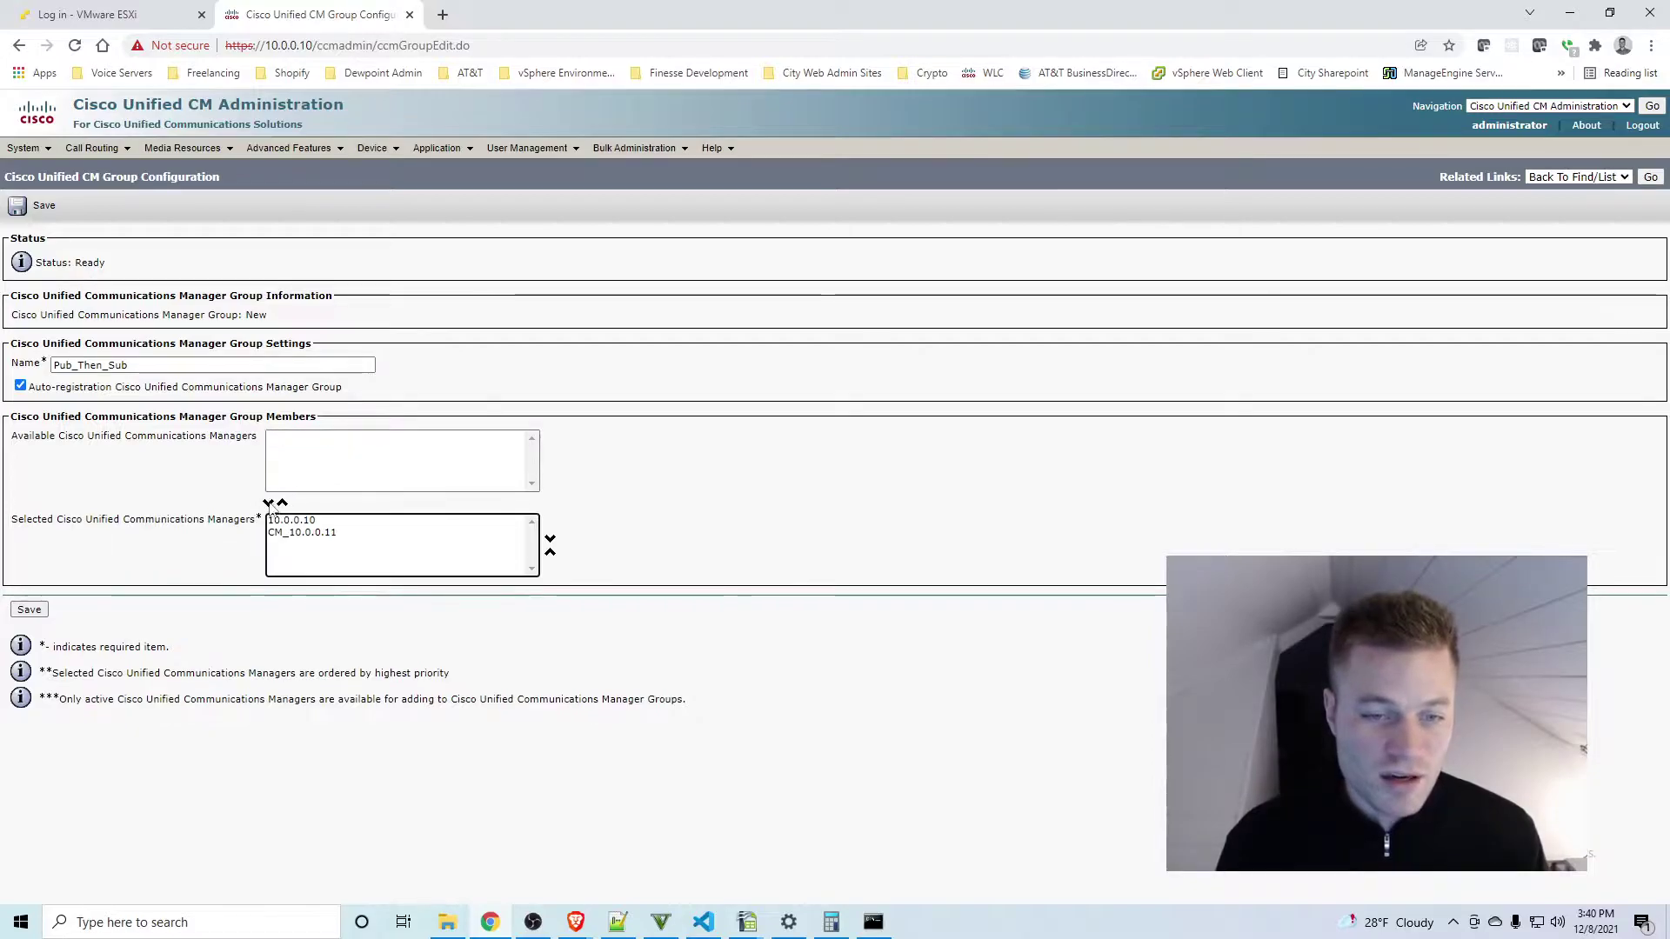
click(309, 533)
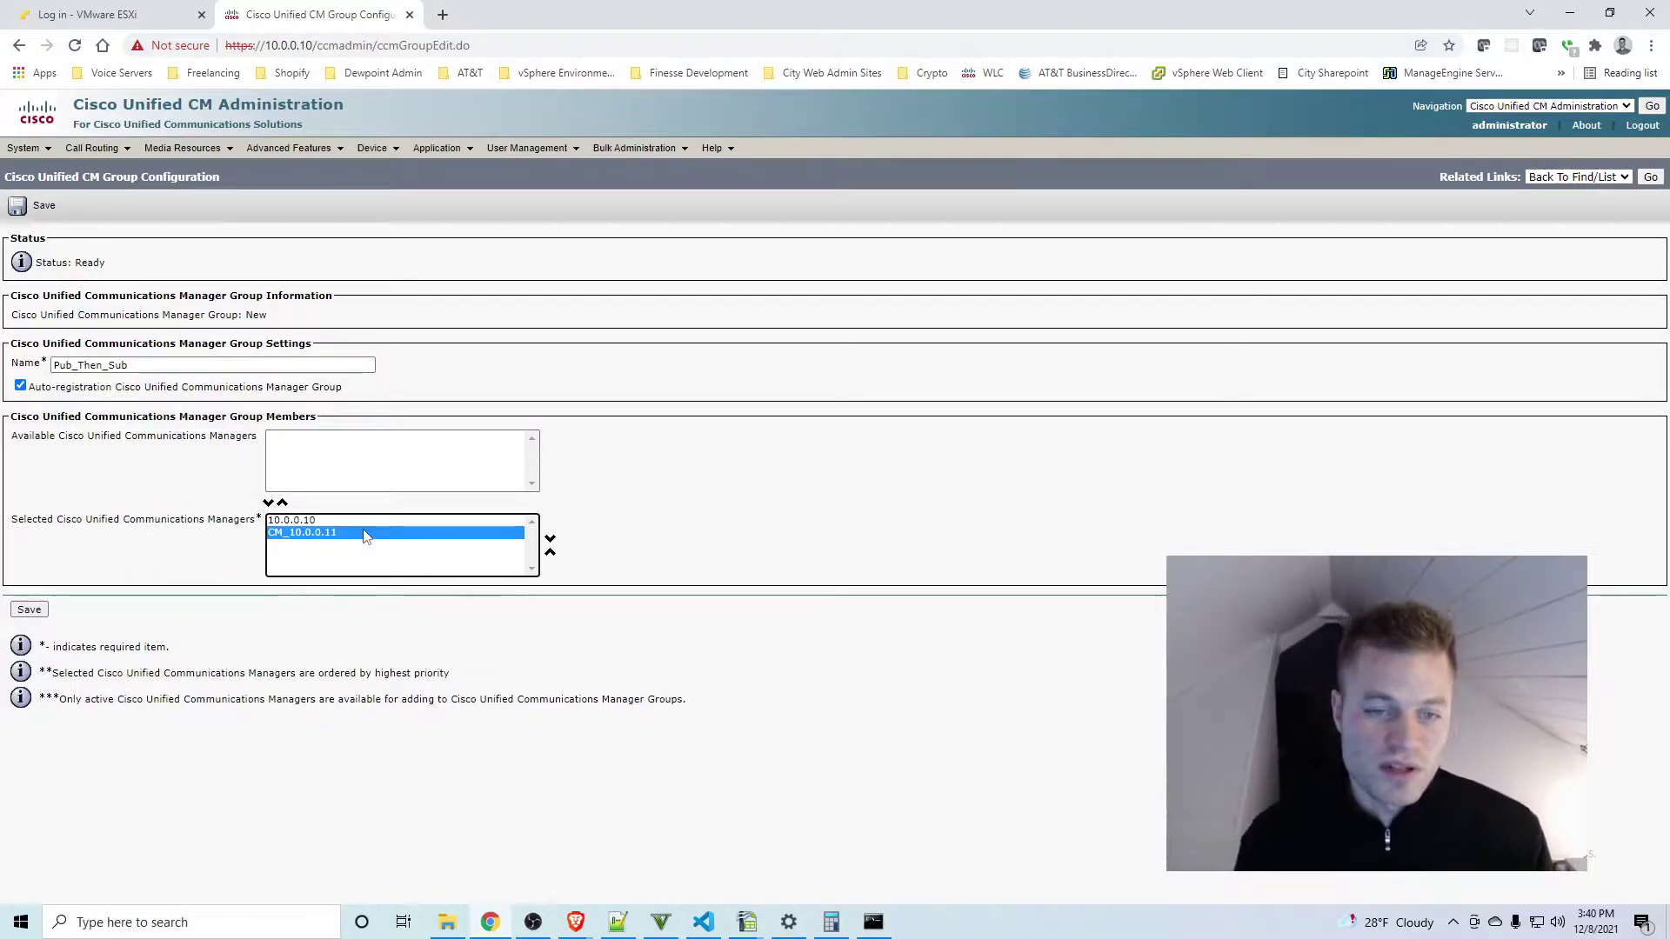
click(384, 522)
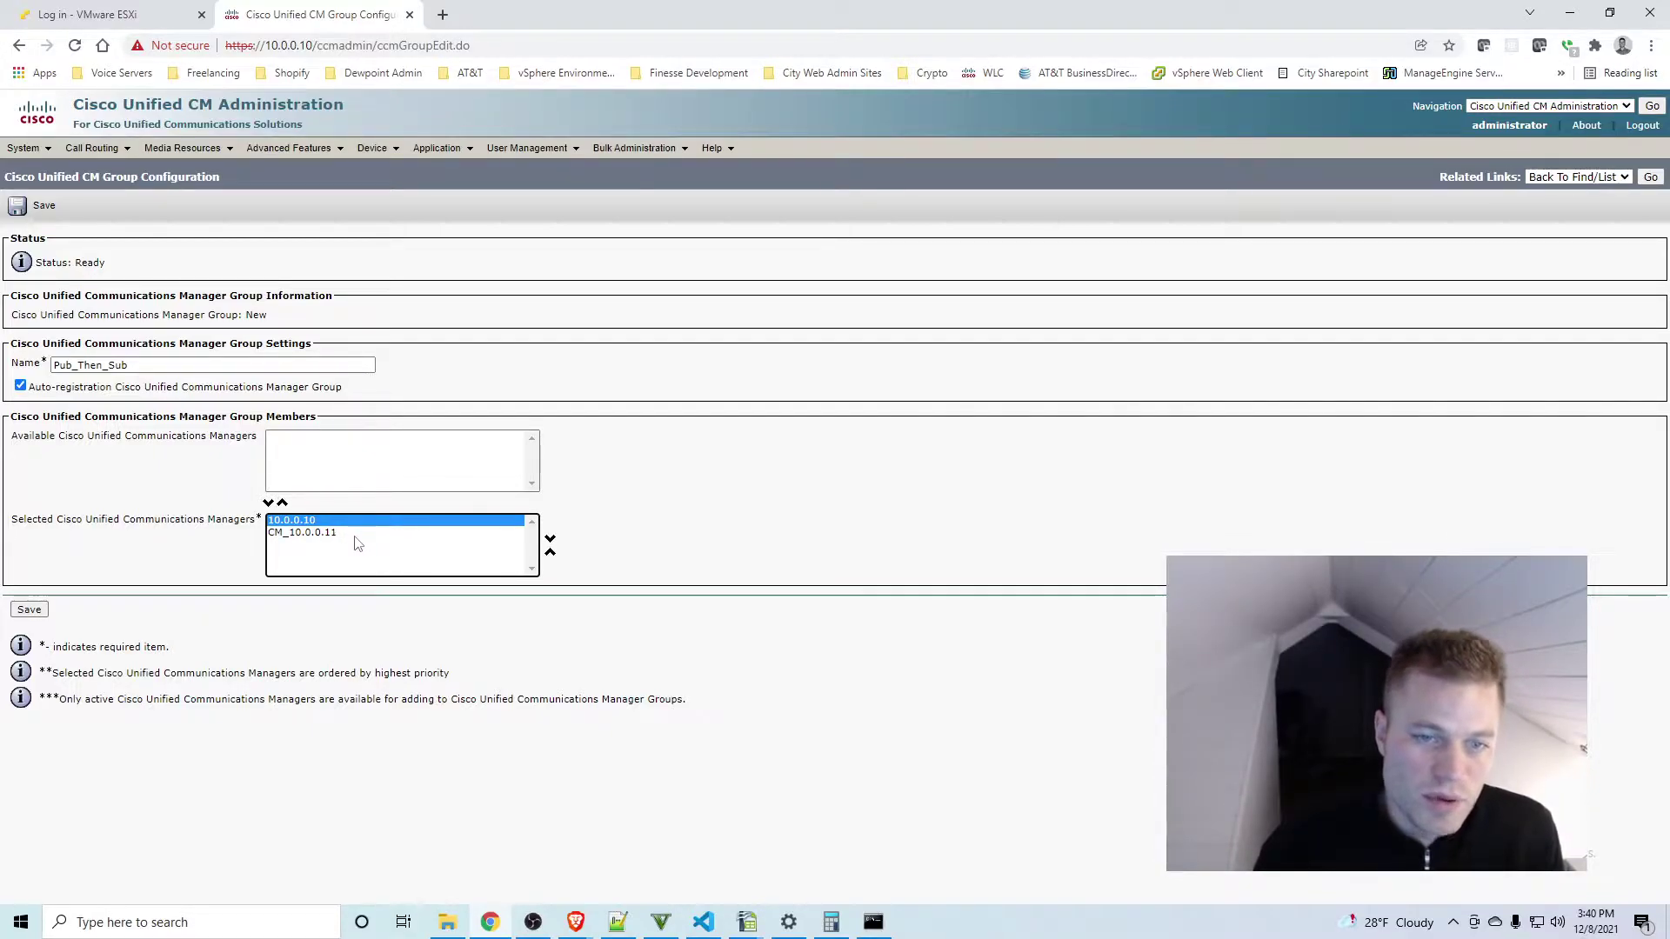
click(357, 533)
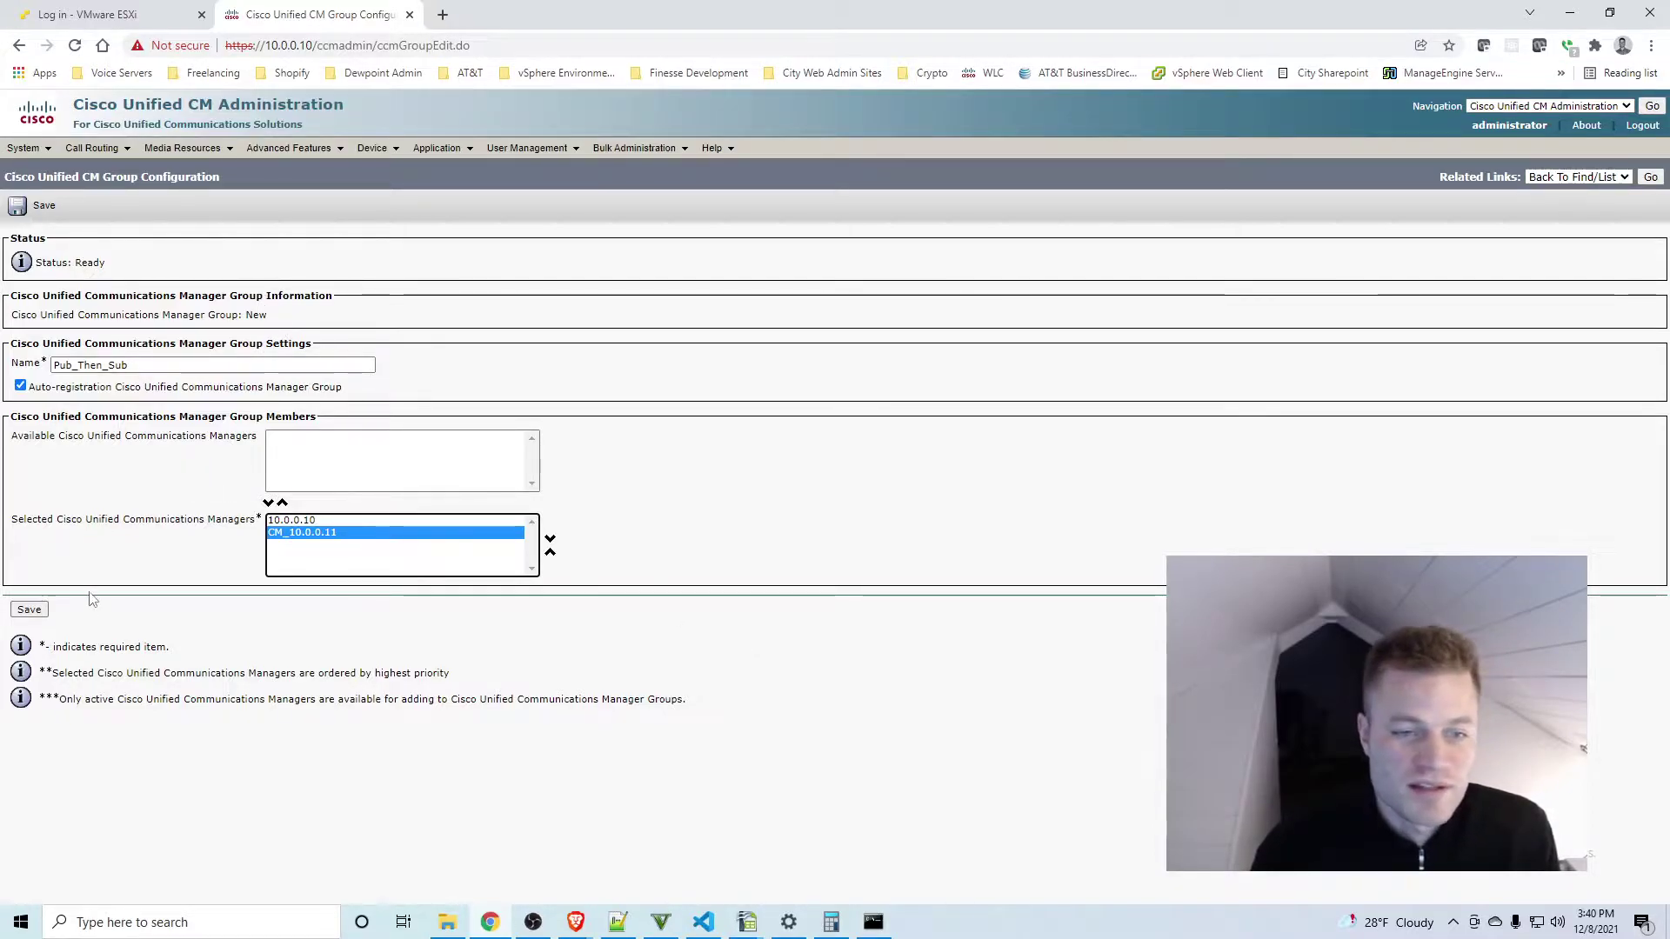
click(28, 611)
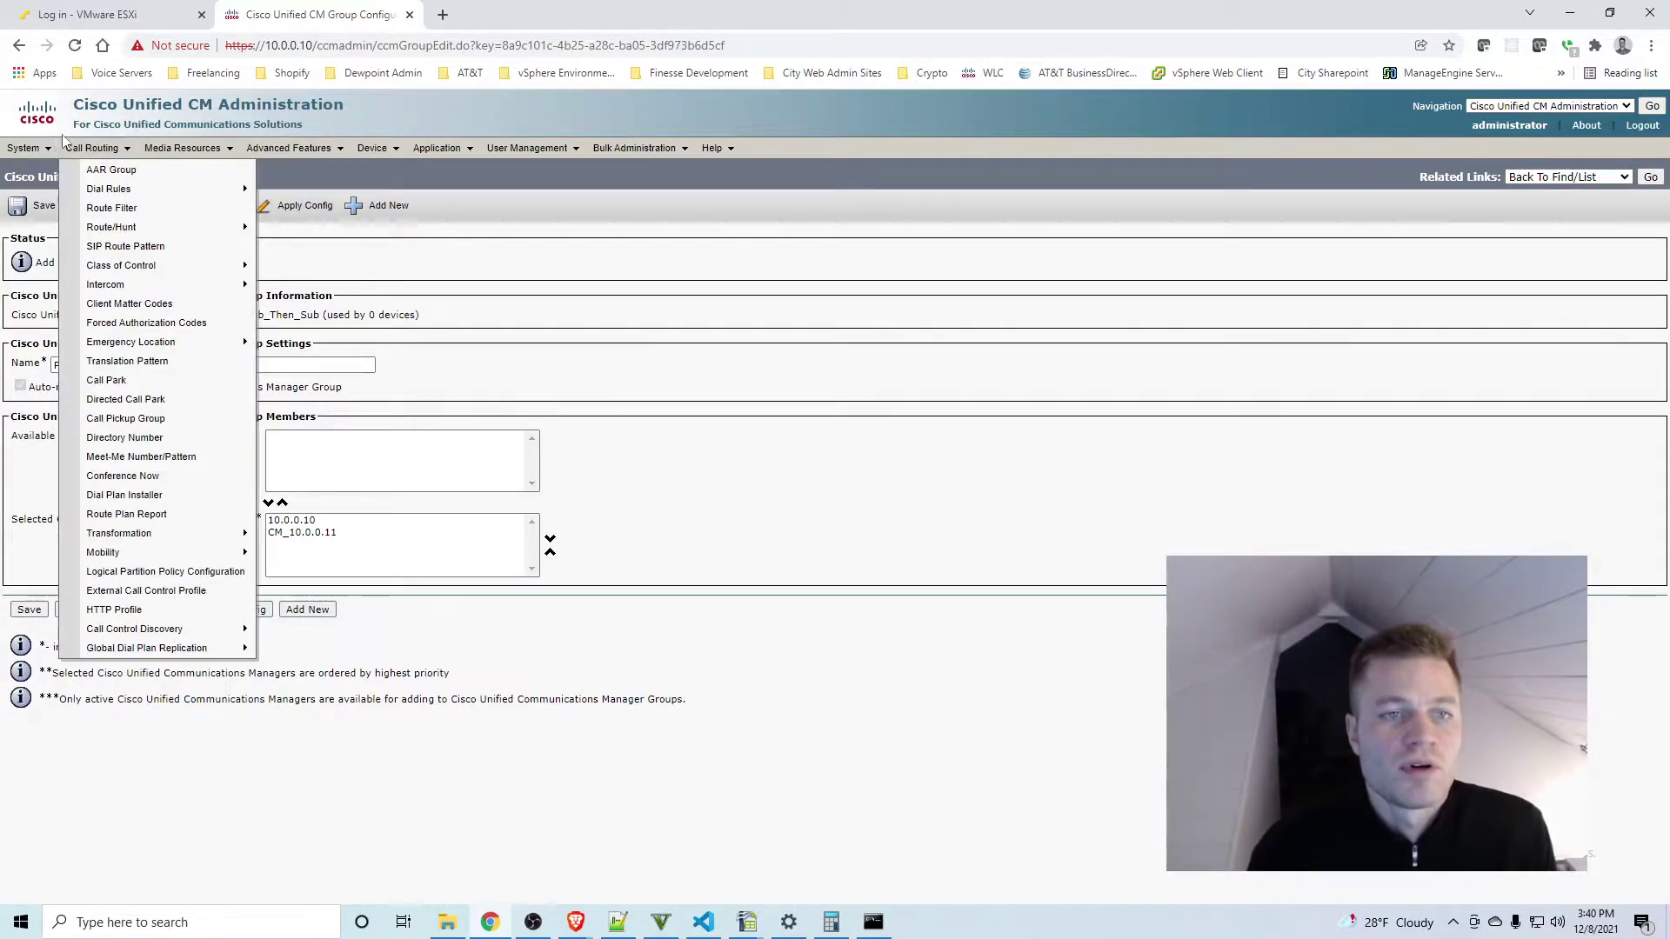
Start a new device pool named Phones_Device_Pool using the Pub_Then_Sub CM group
mouse_move(35, 150)
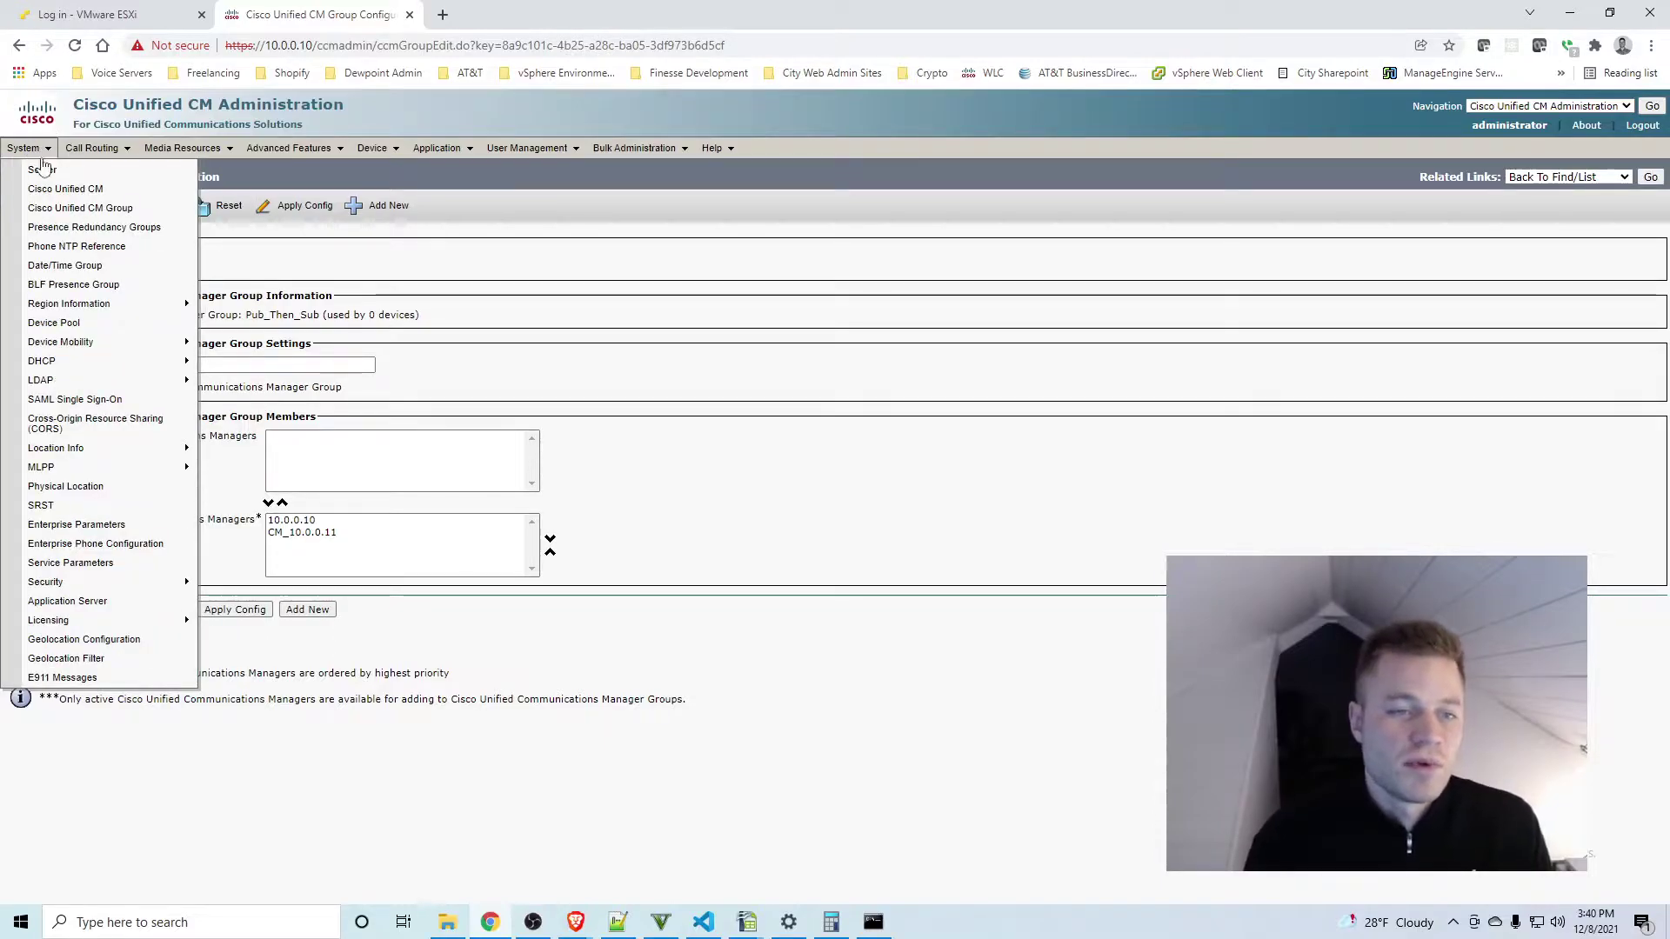
click(128, 325)
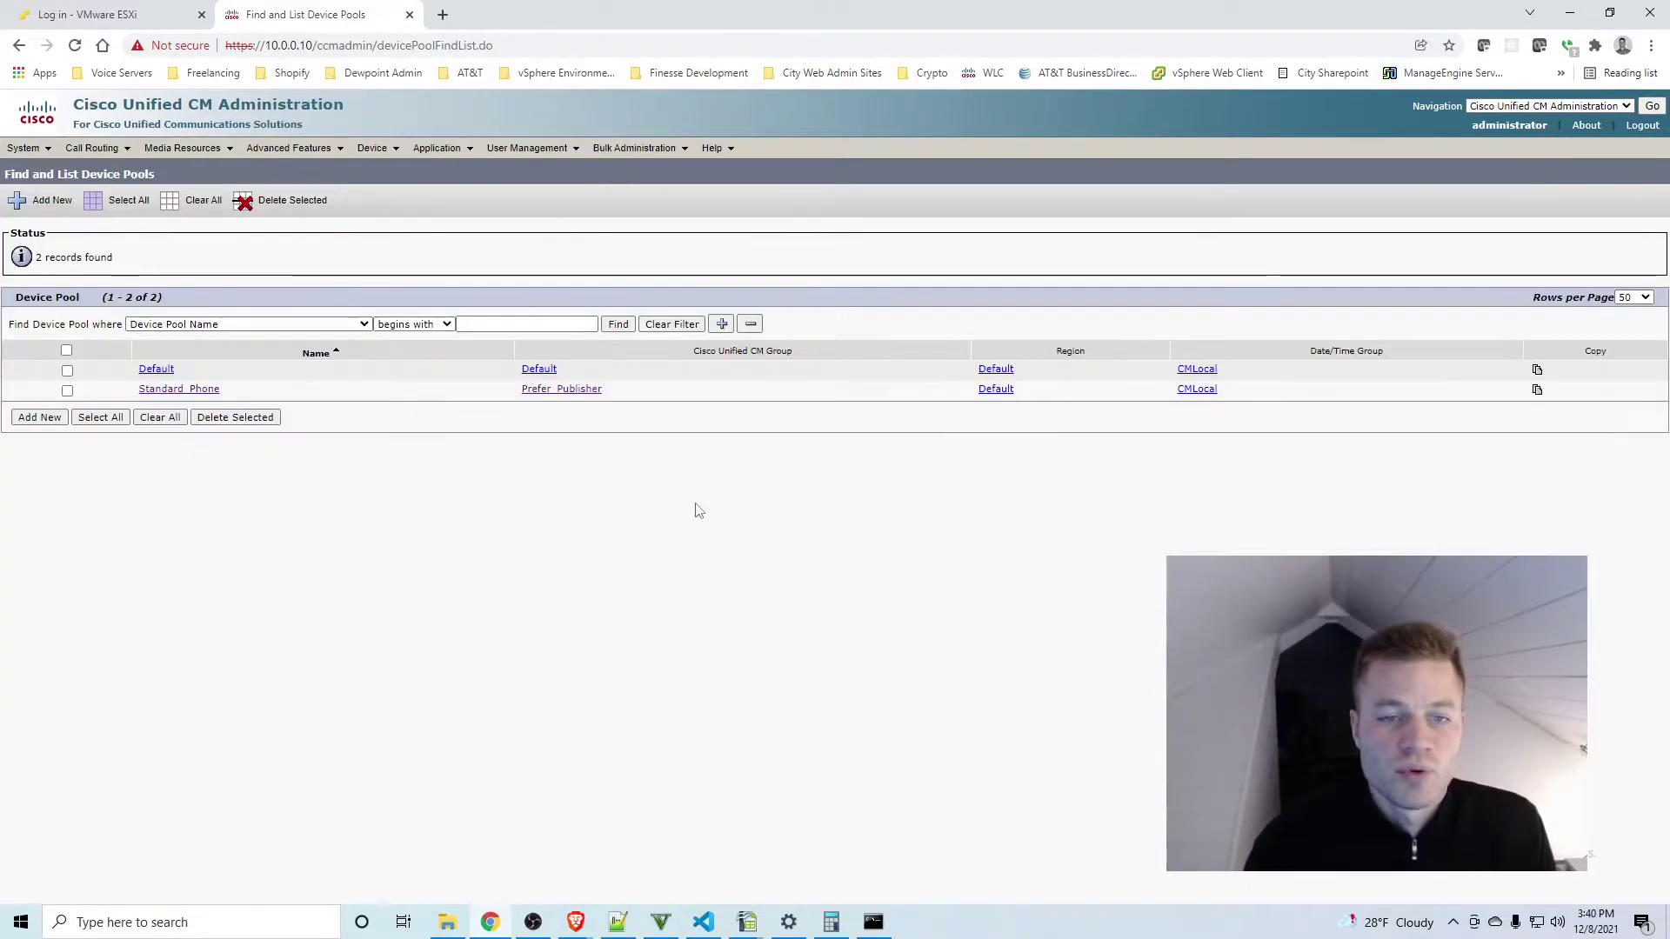
click(39, 418)
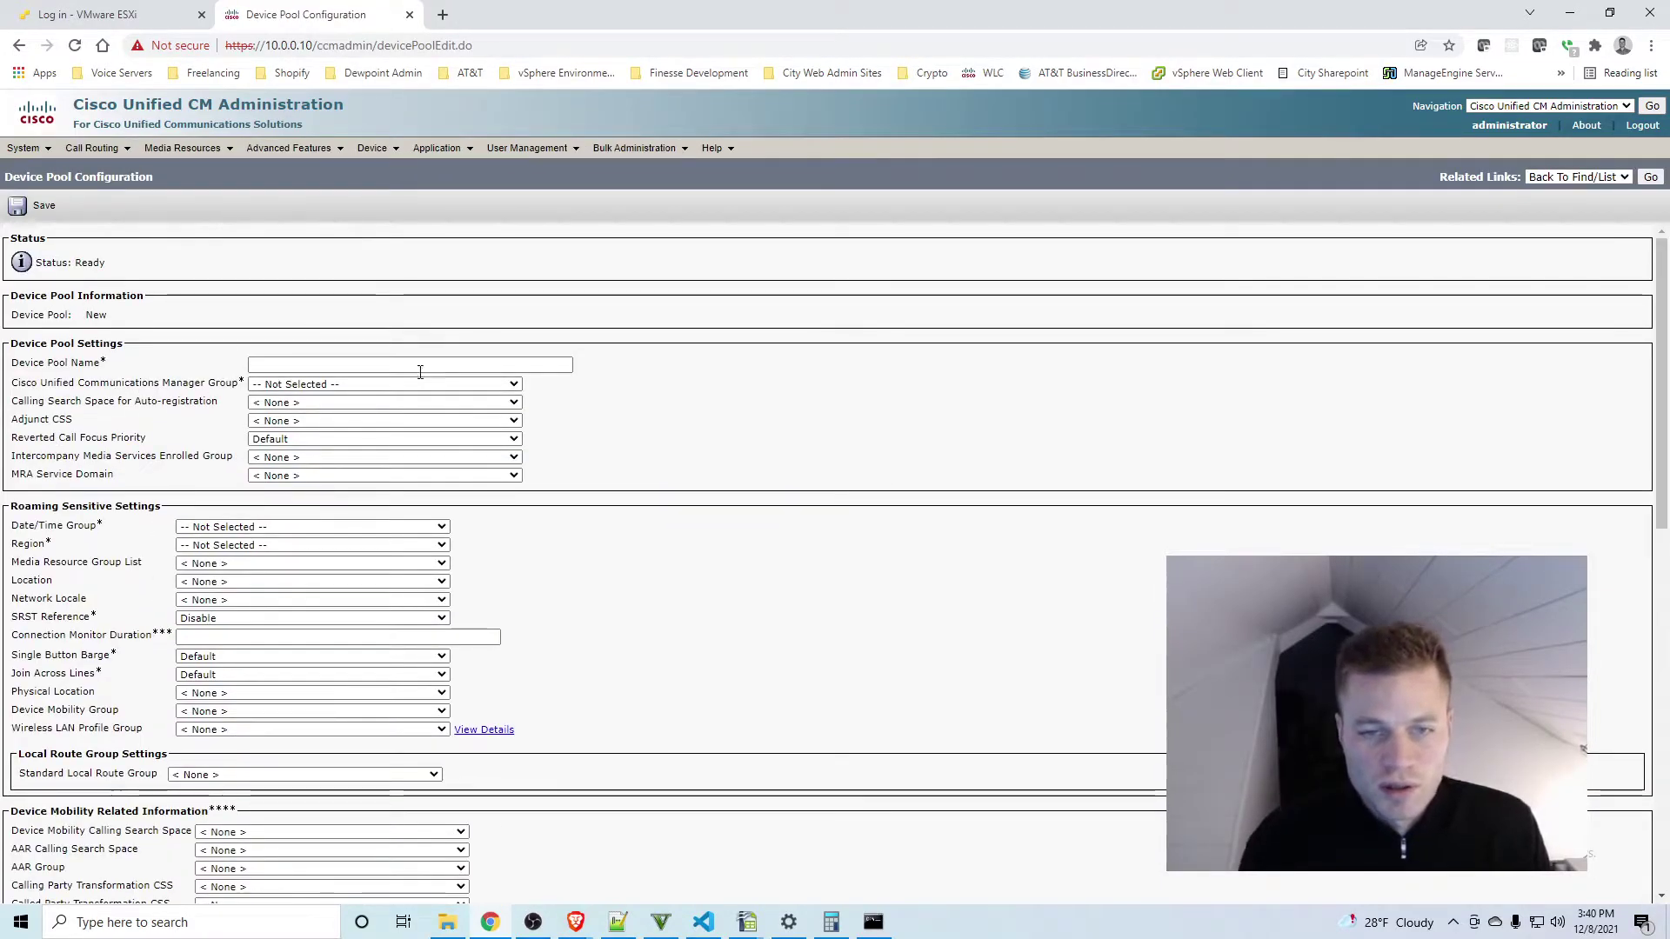
click(382, 364)
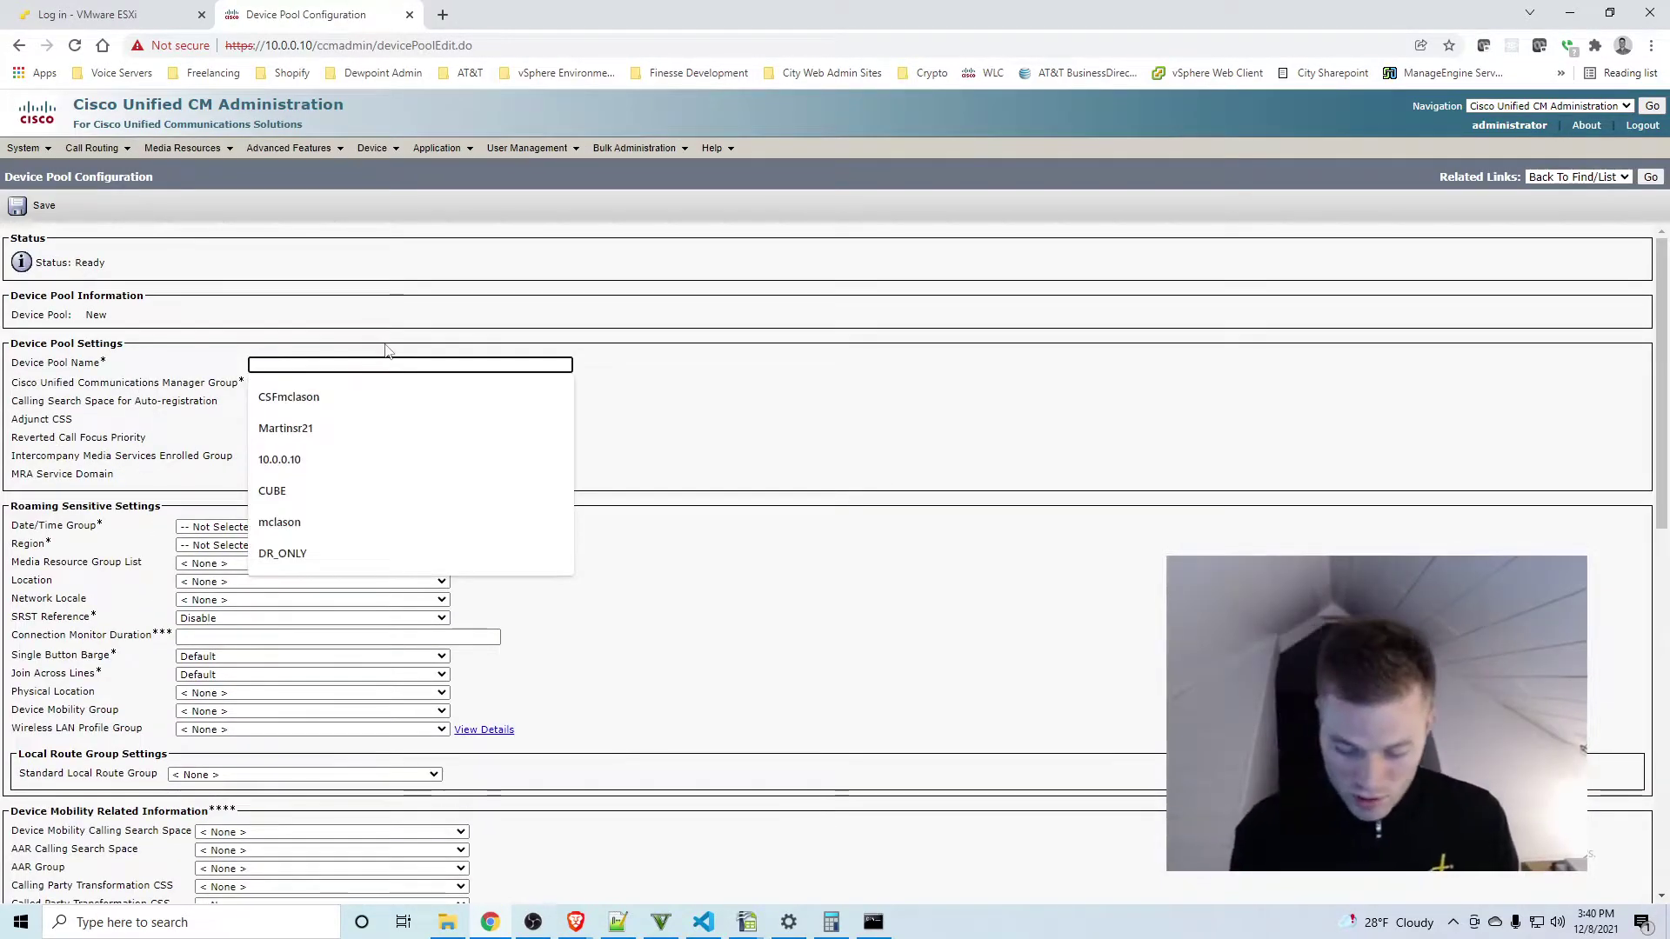
text(Phones_Device)
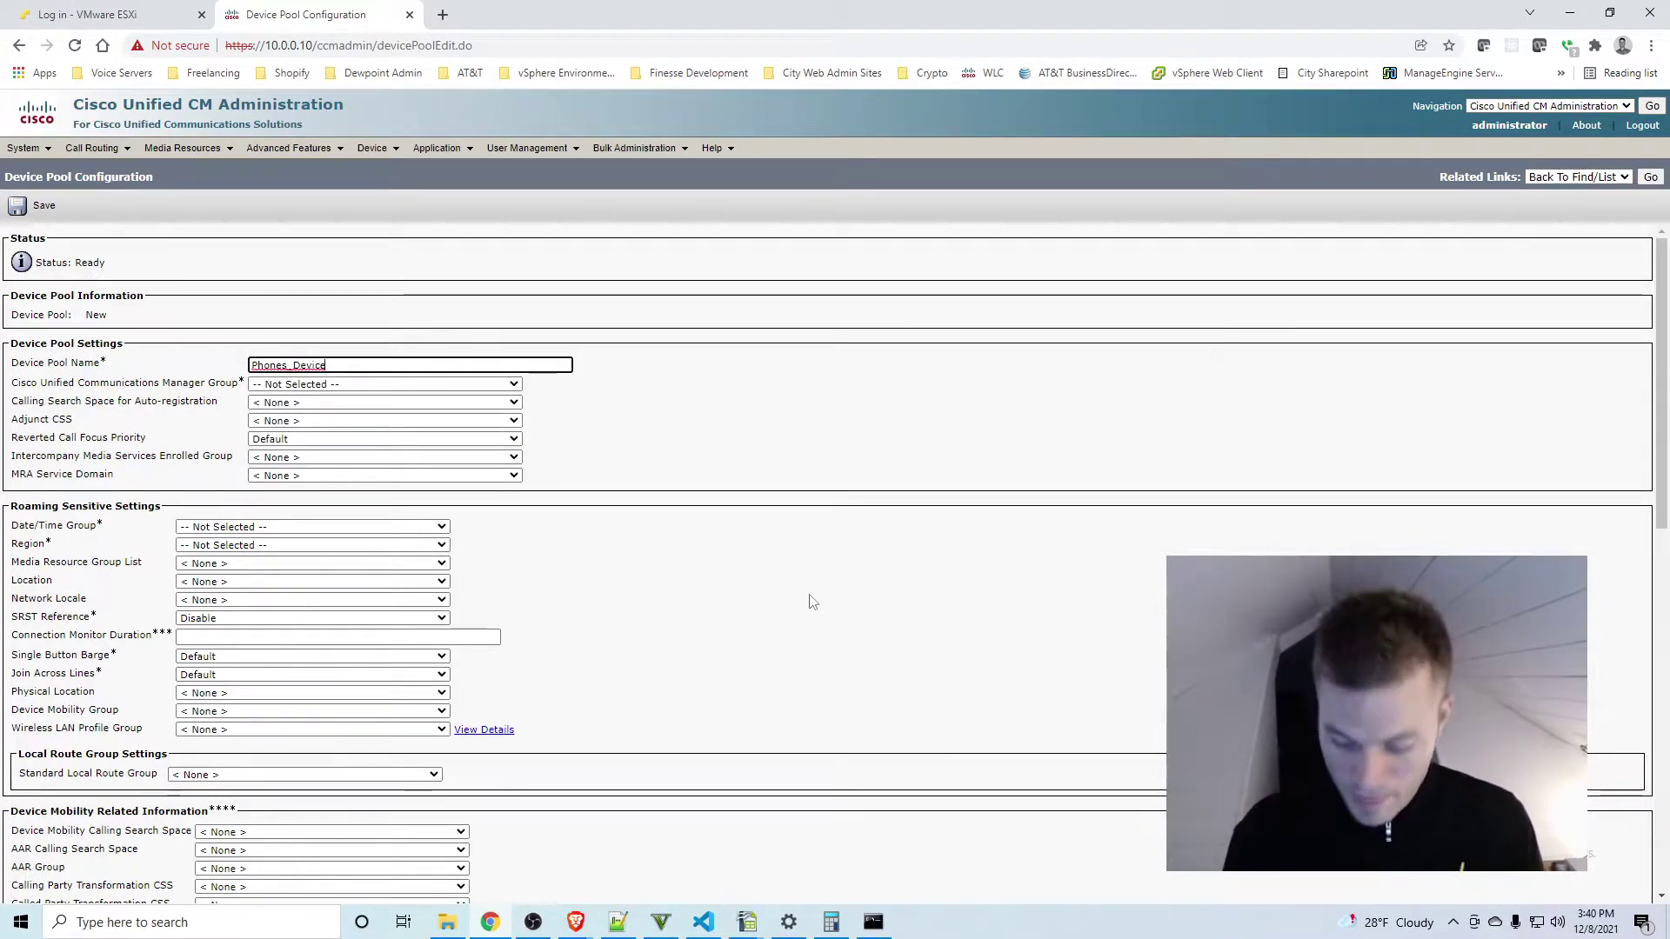
text(_Pool)
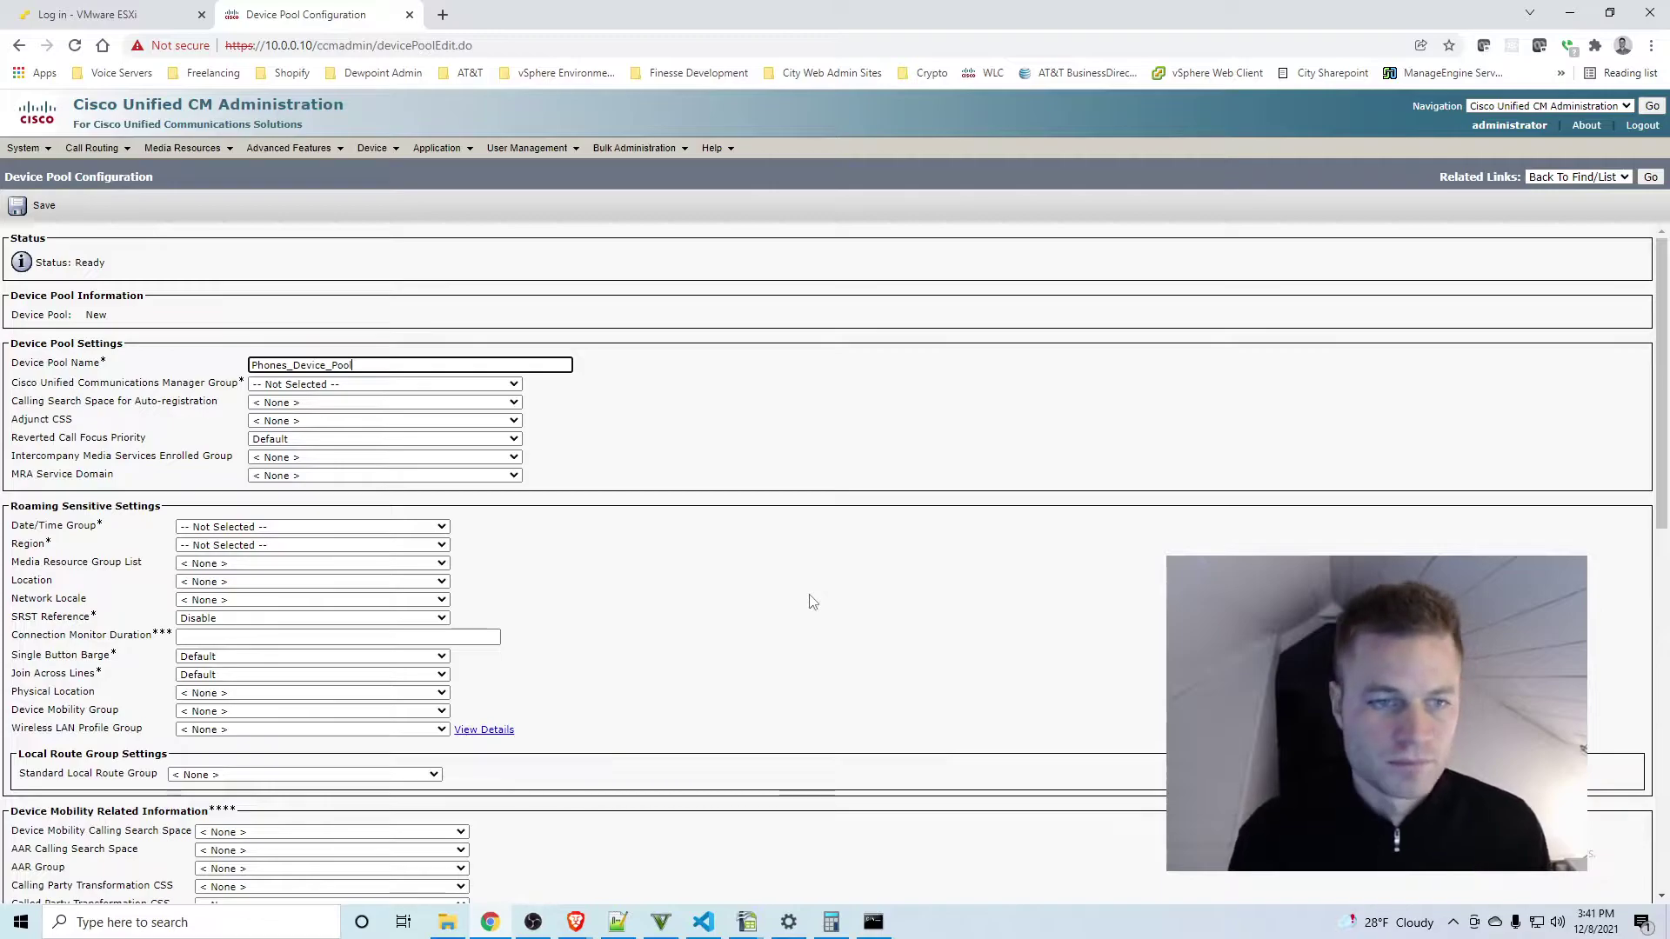
click(470, 384)
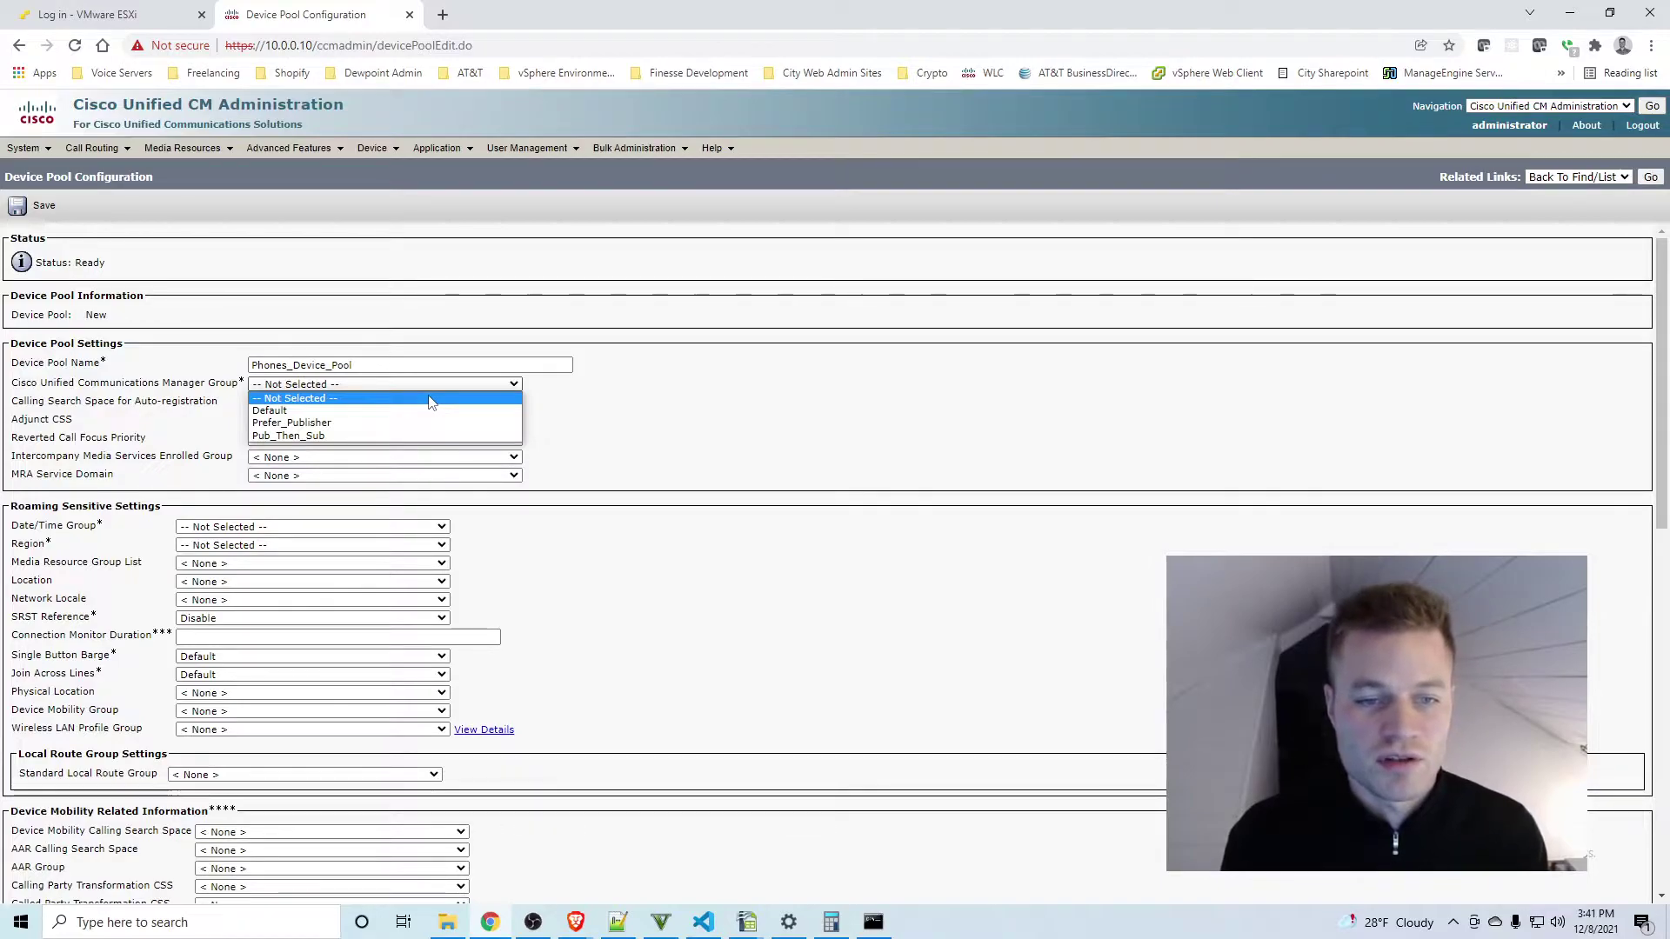
click(423, 435)
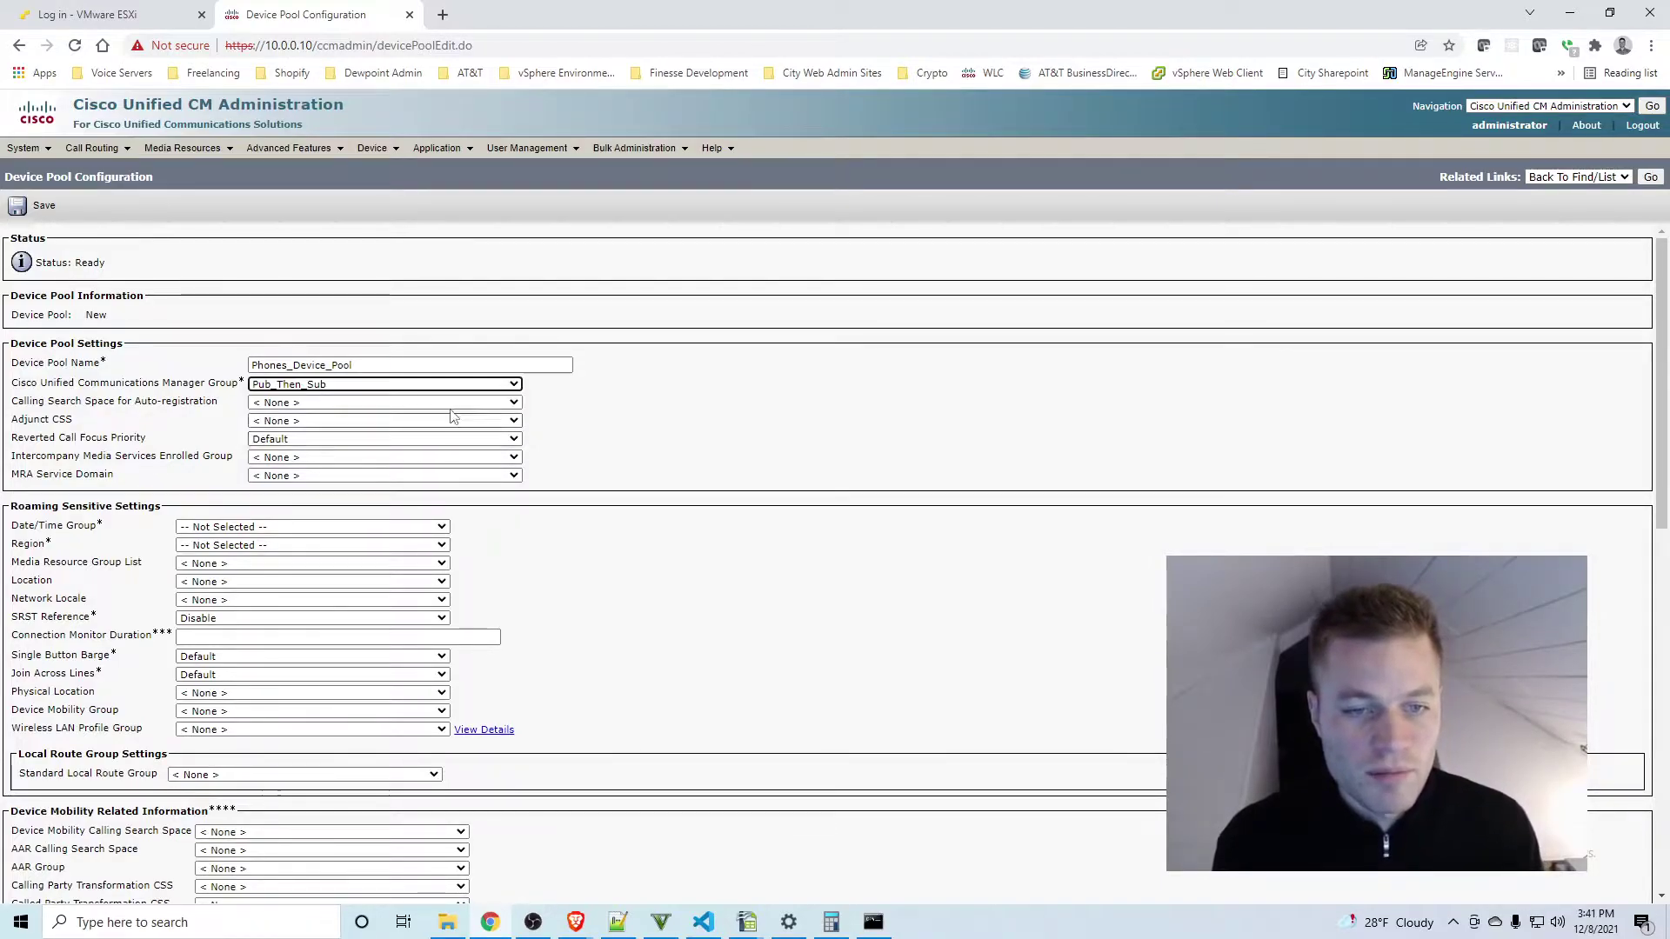
Set auto-registration search space INTERNAL_ONLY, date/time group CMLocal, region Default, and save
click(405, 405)
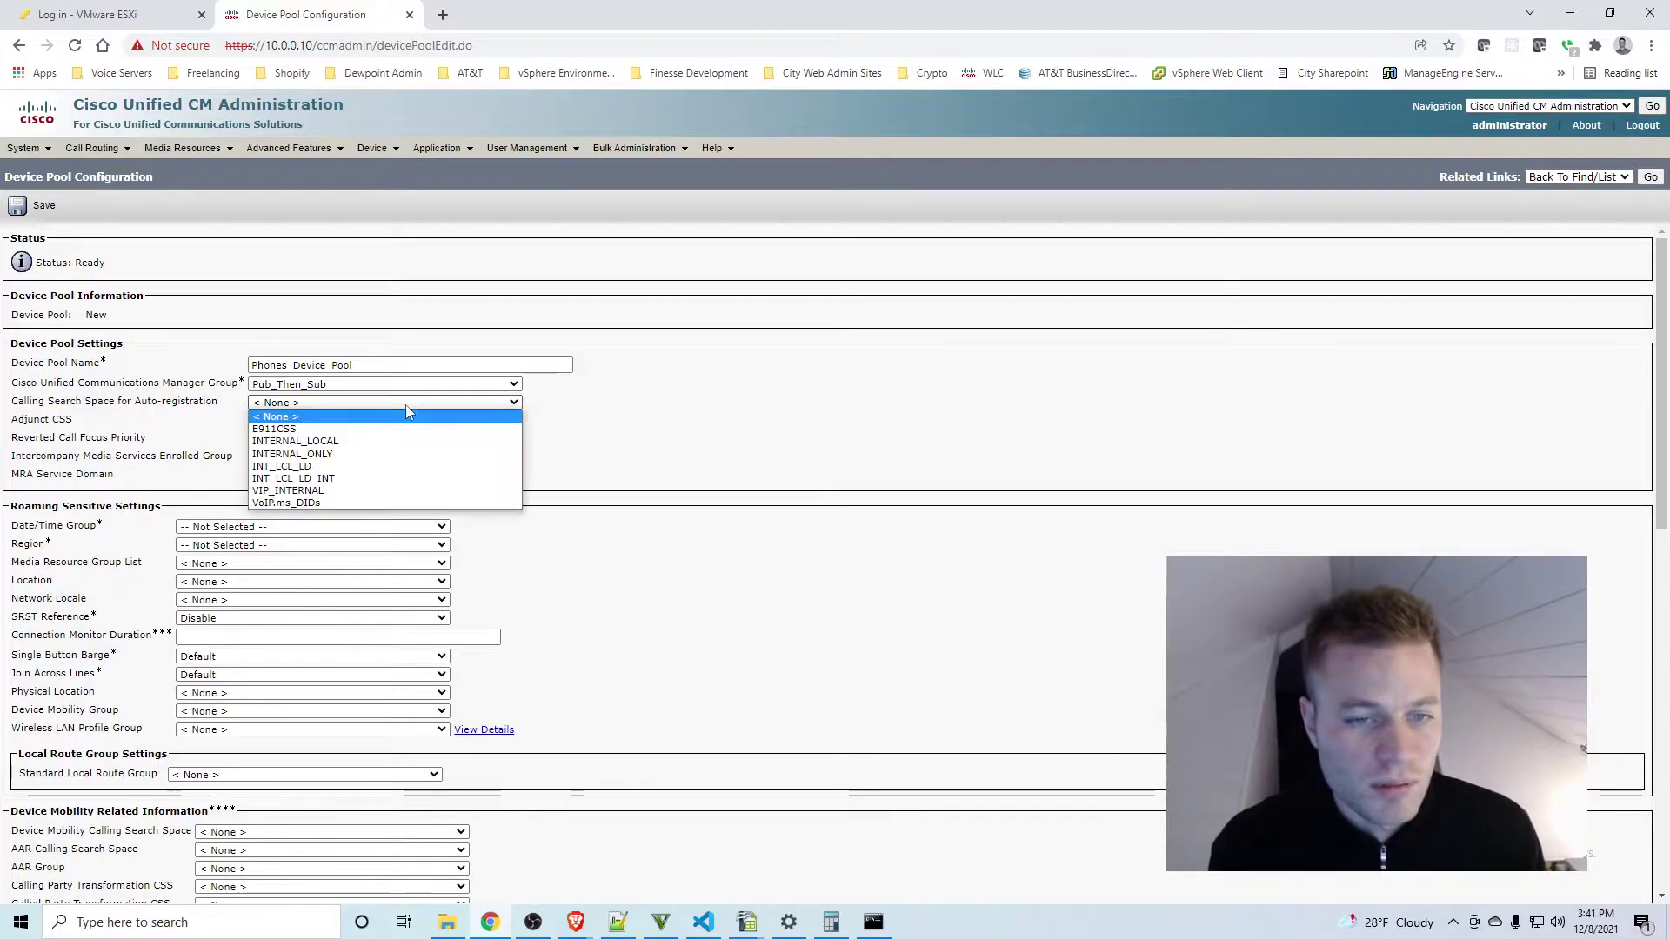
click(401, 457)
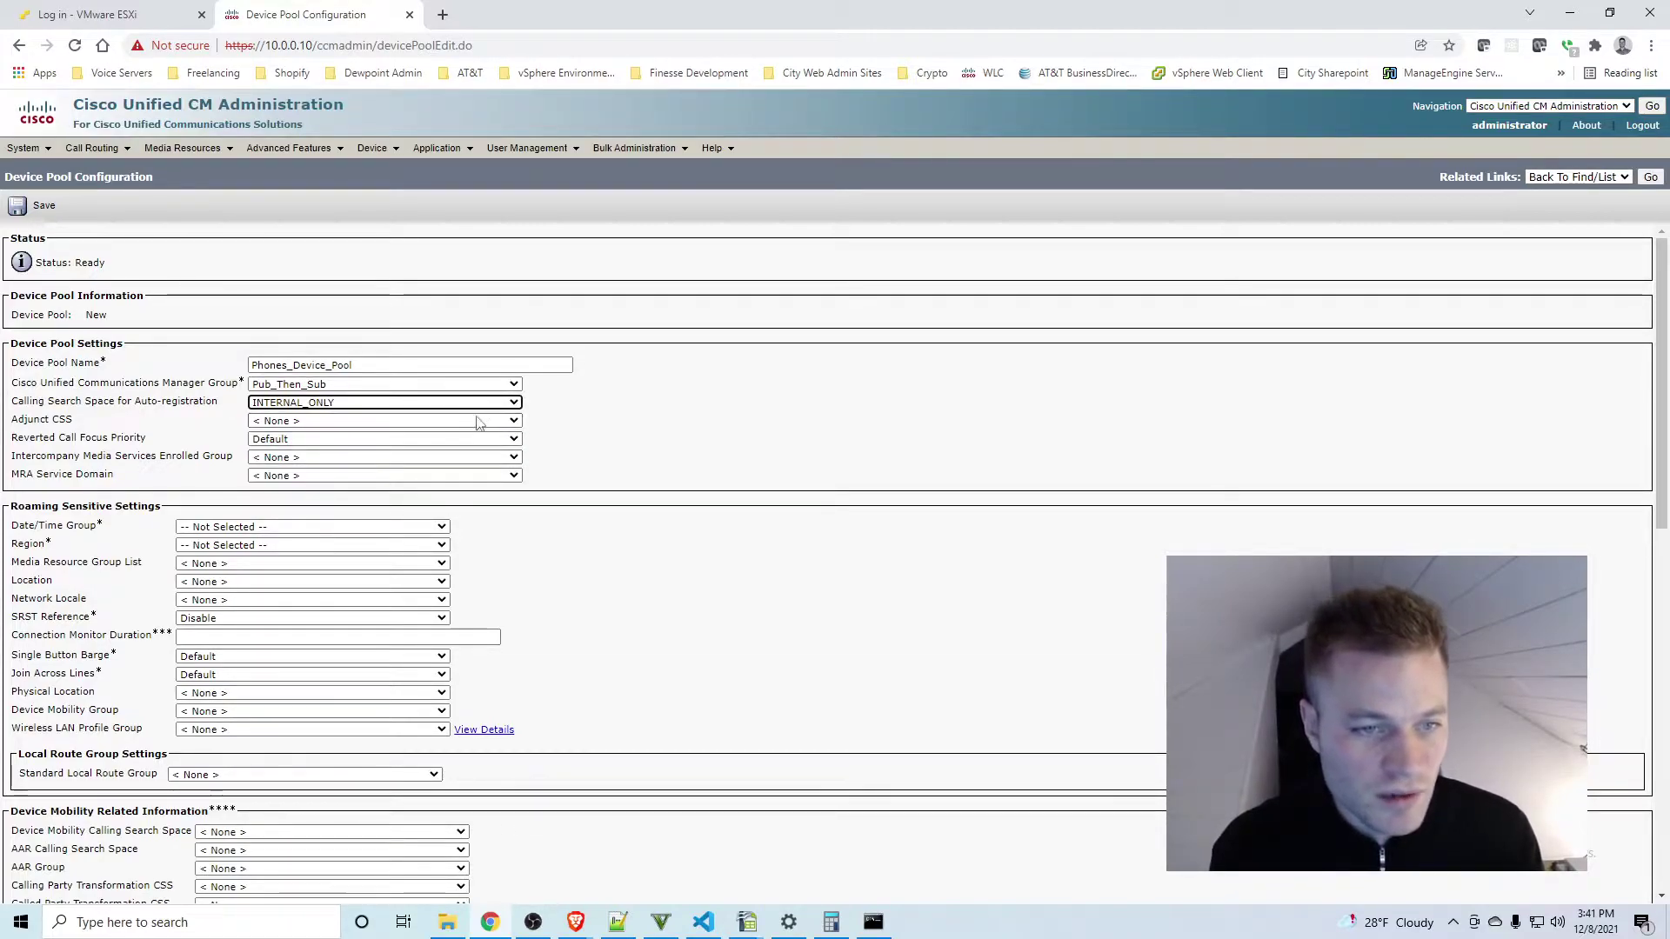
click(377, 528)
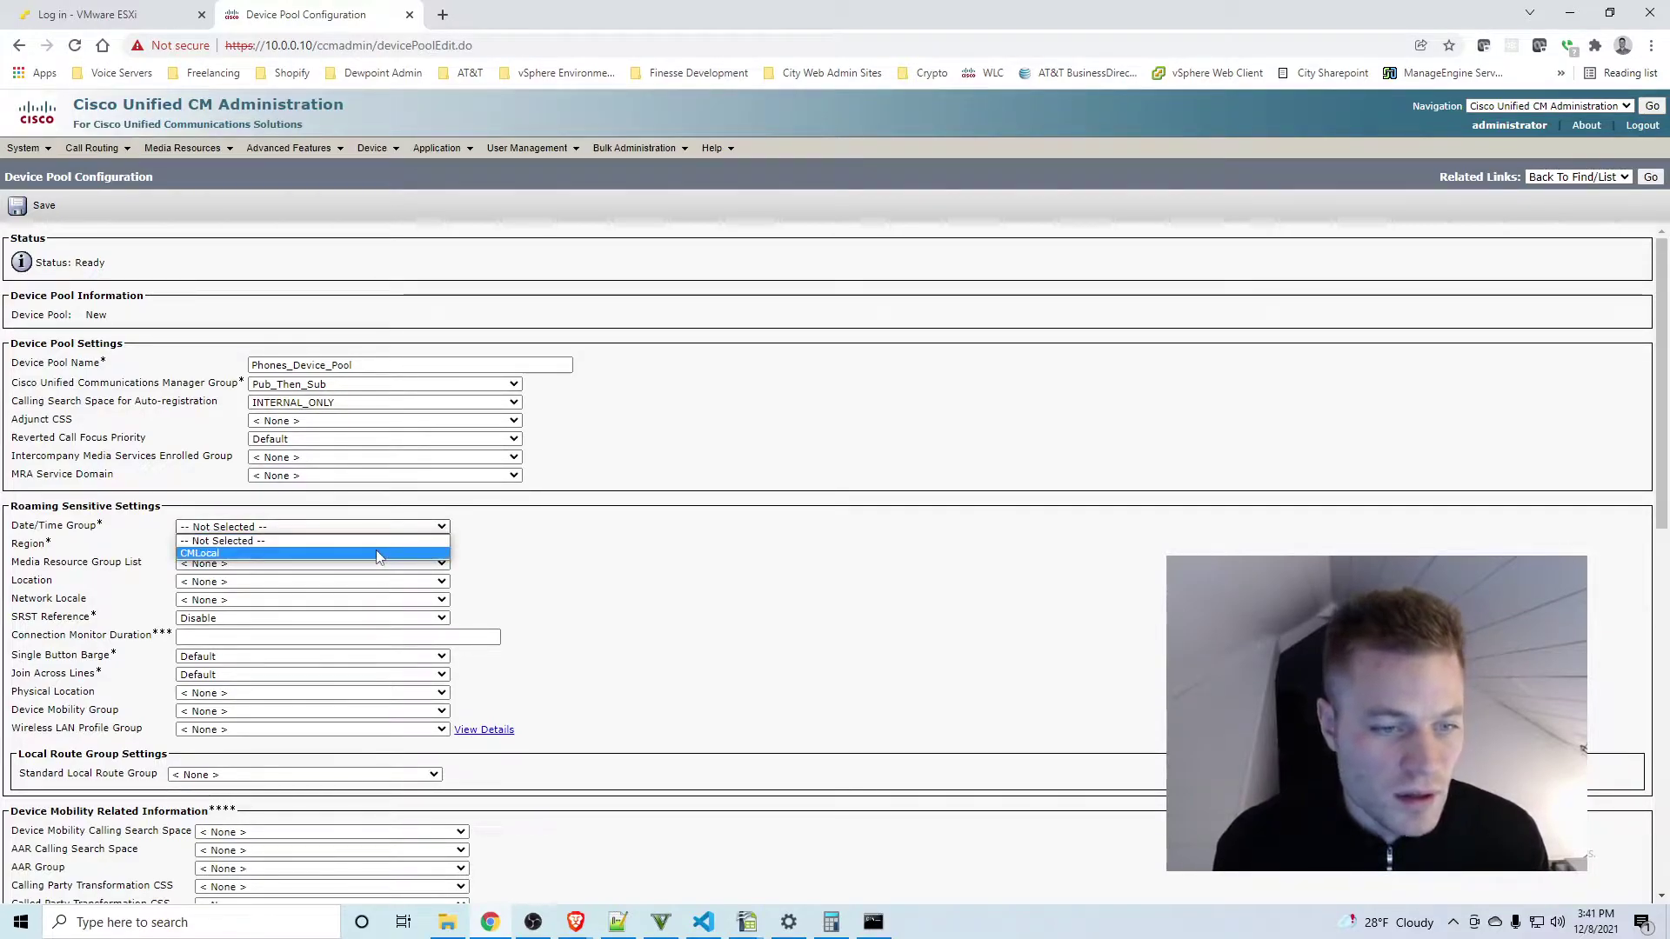
click(377, 554)
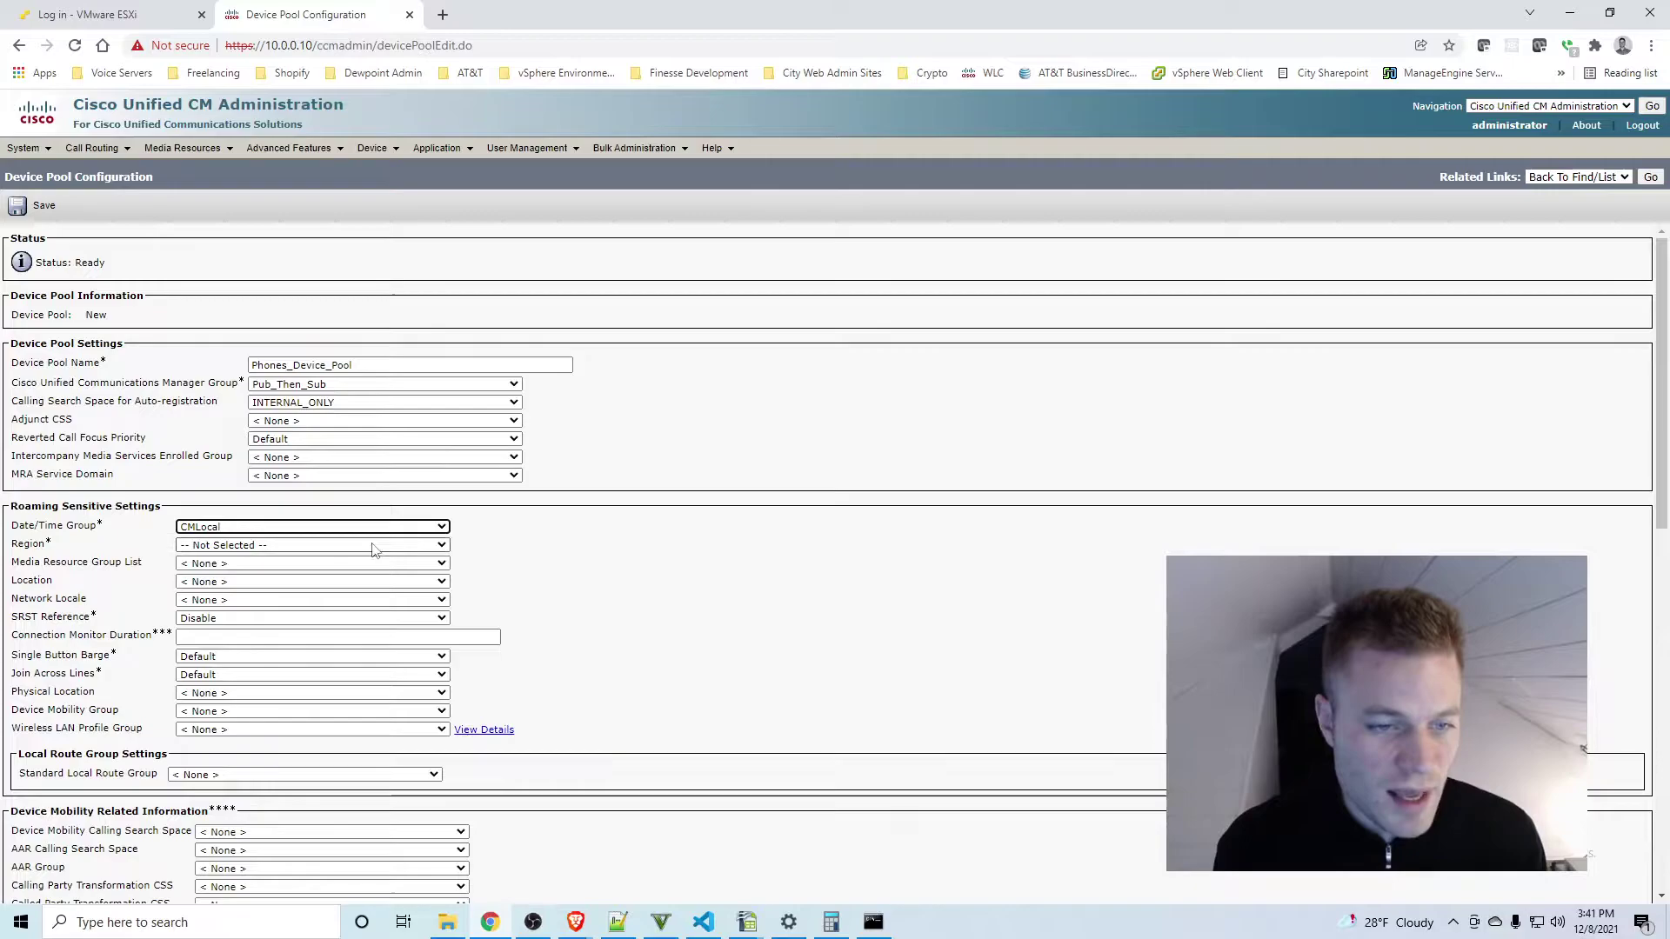
click(374, 547)
click(367, 565)
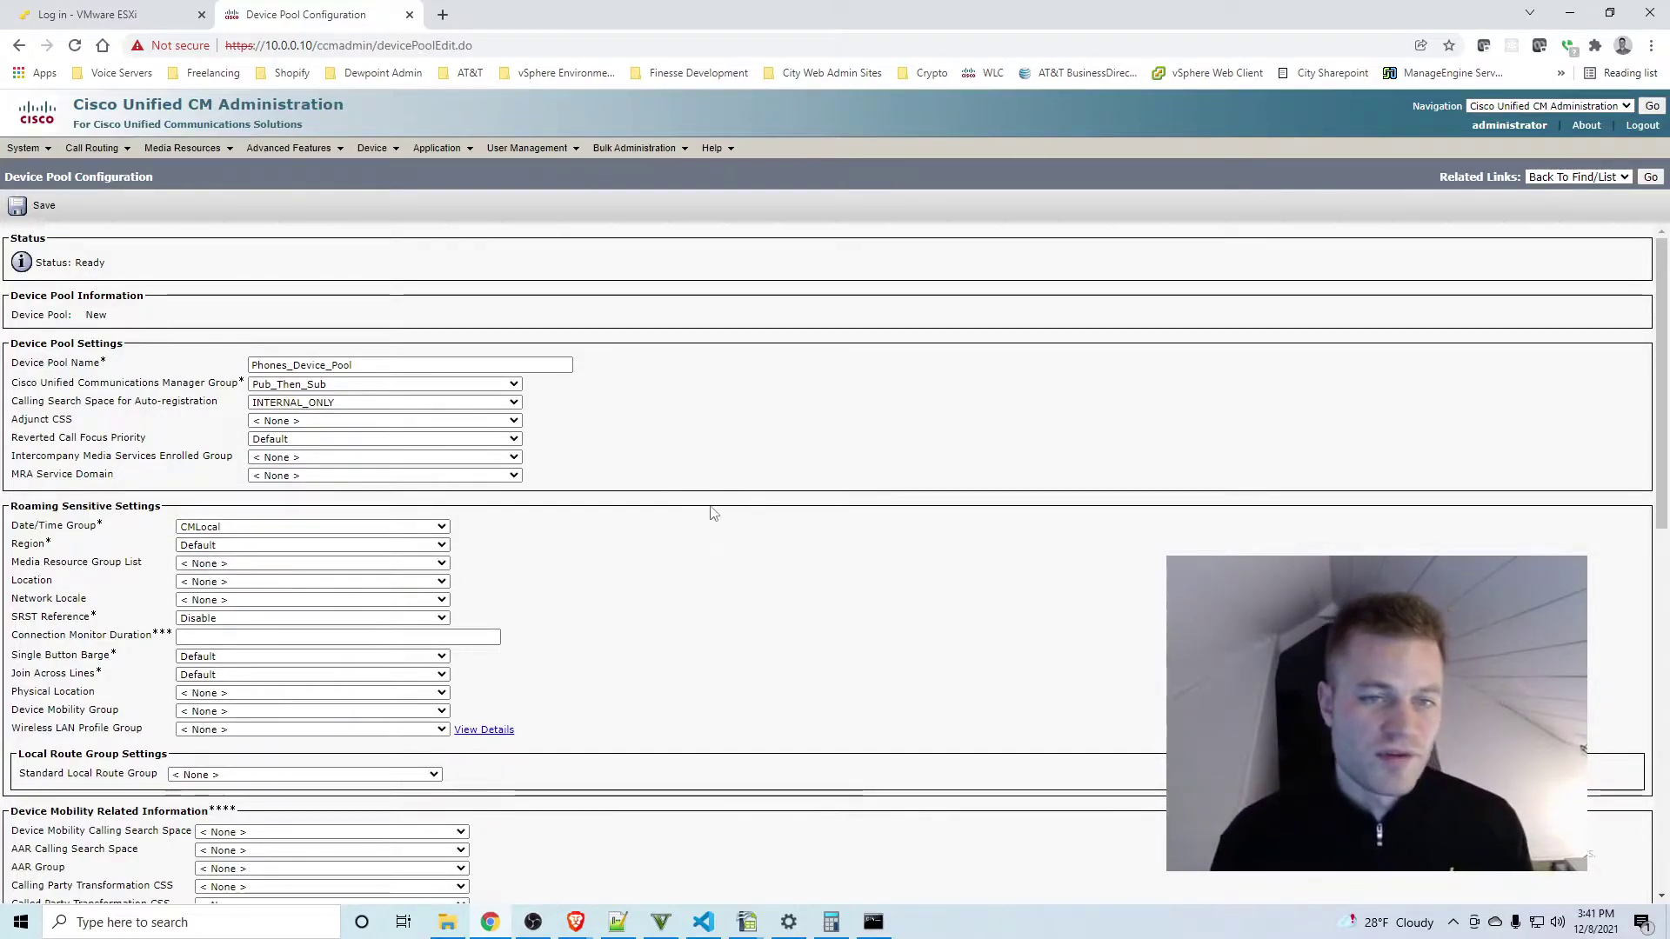
click(44, 209)
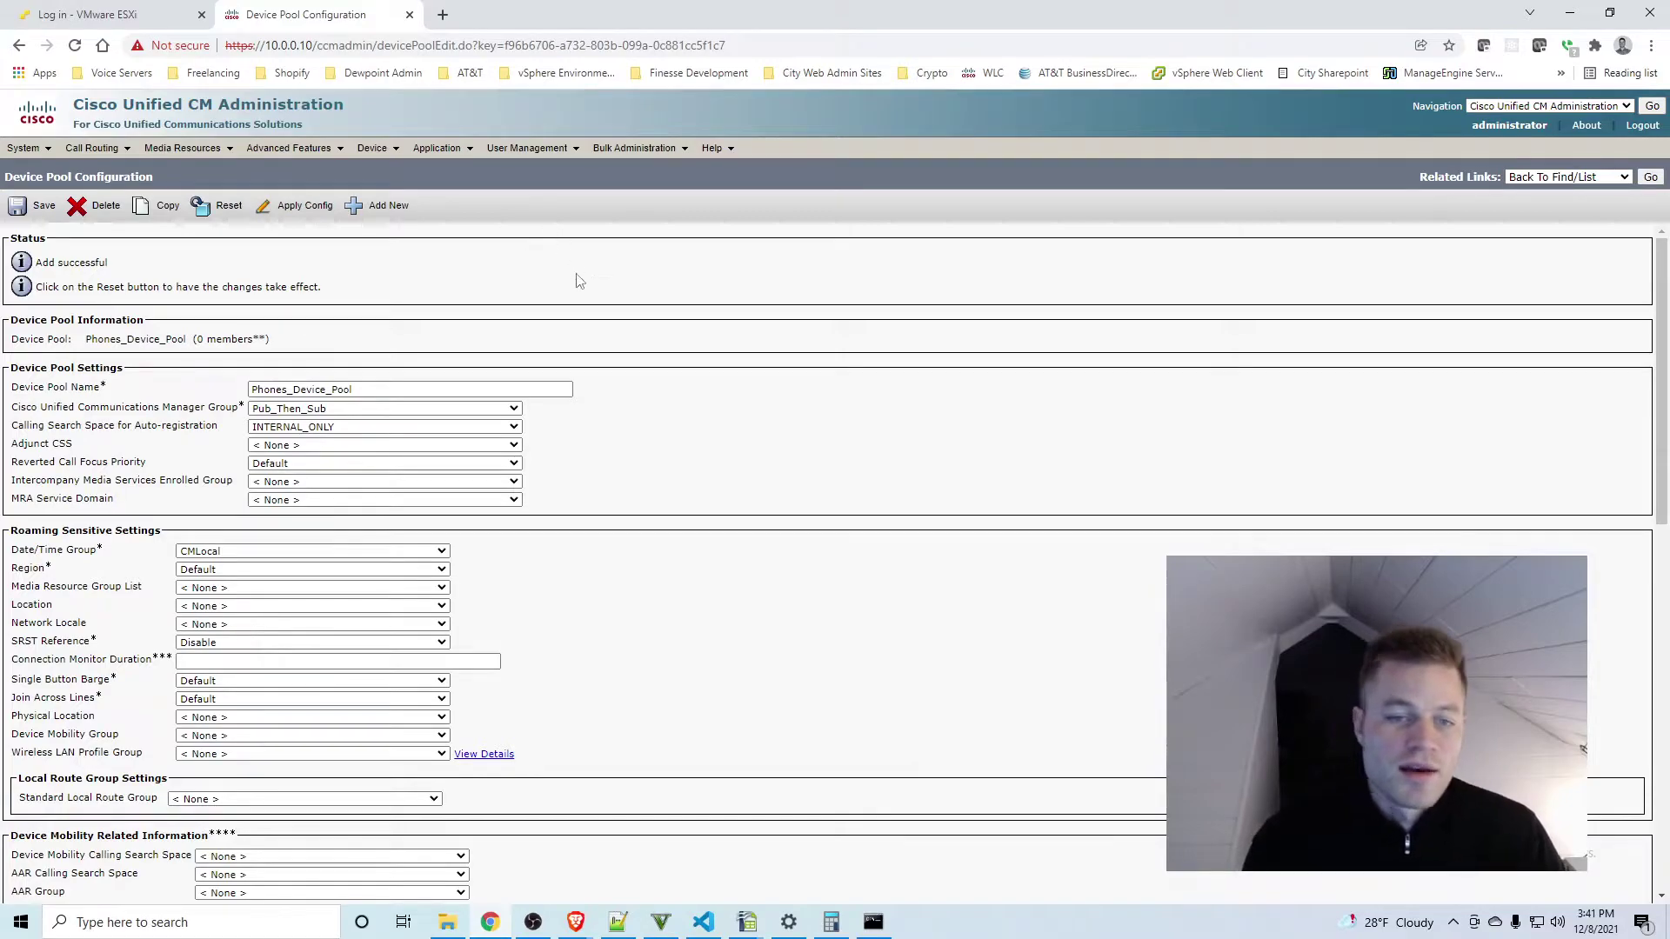
Move phone SEP006440B50C37 into Phones_Device_Pool, save, and bring up Apply Config
mouse_move(372, 148)
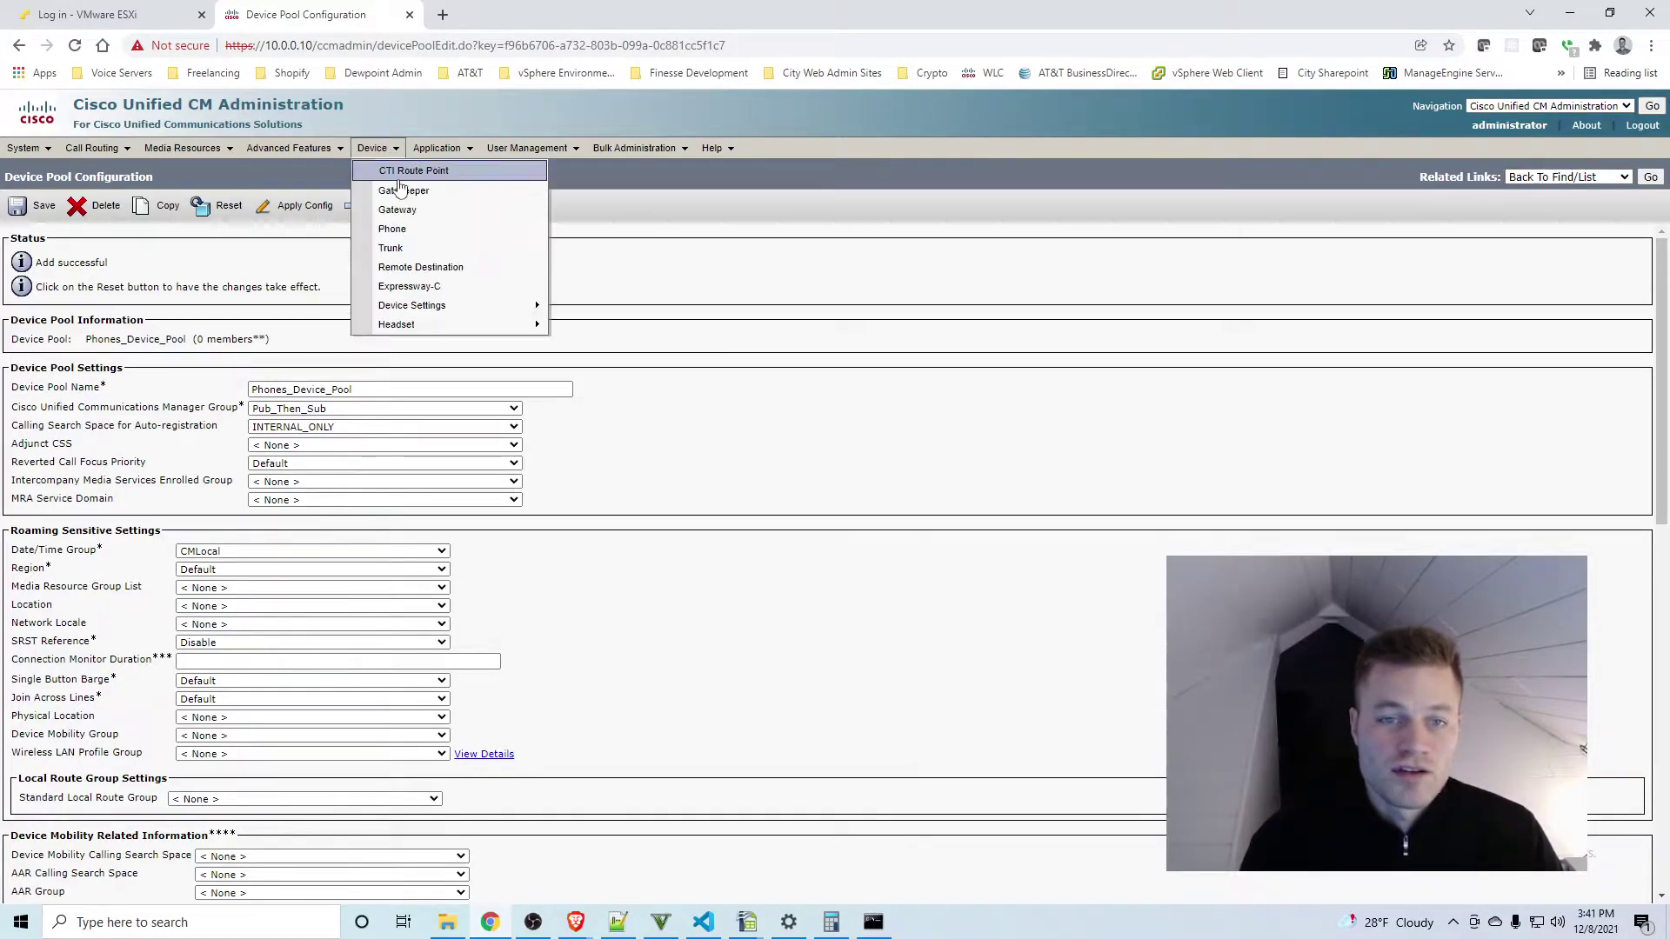
click(393, 228)
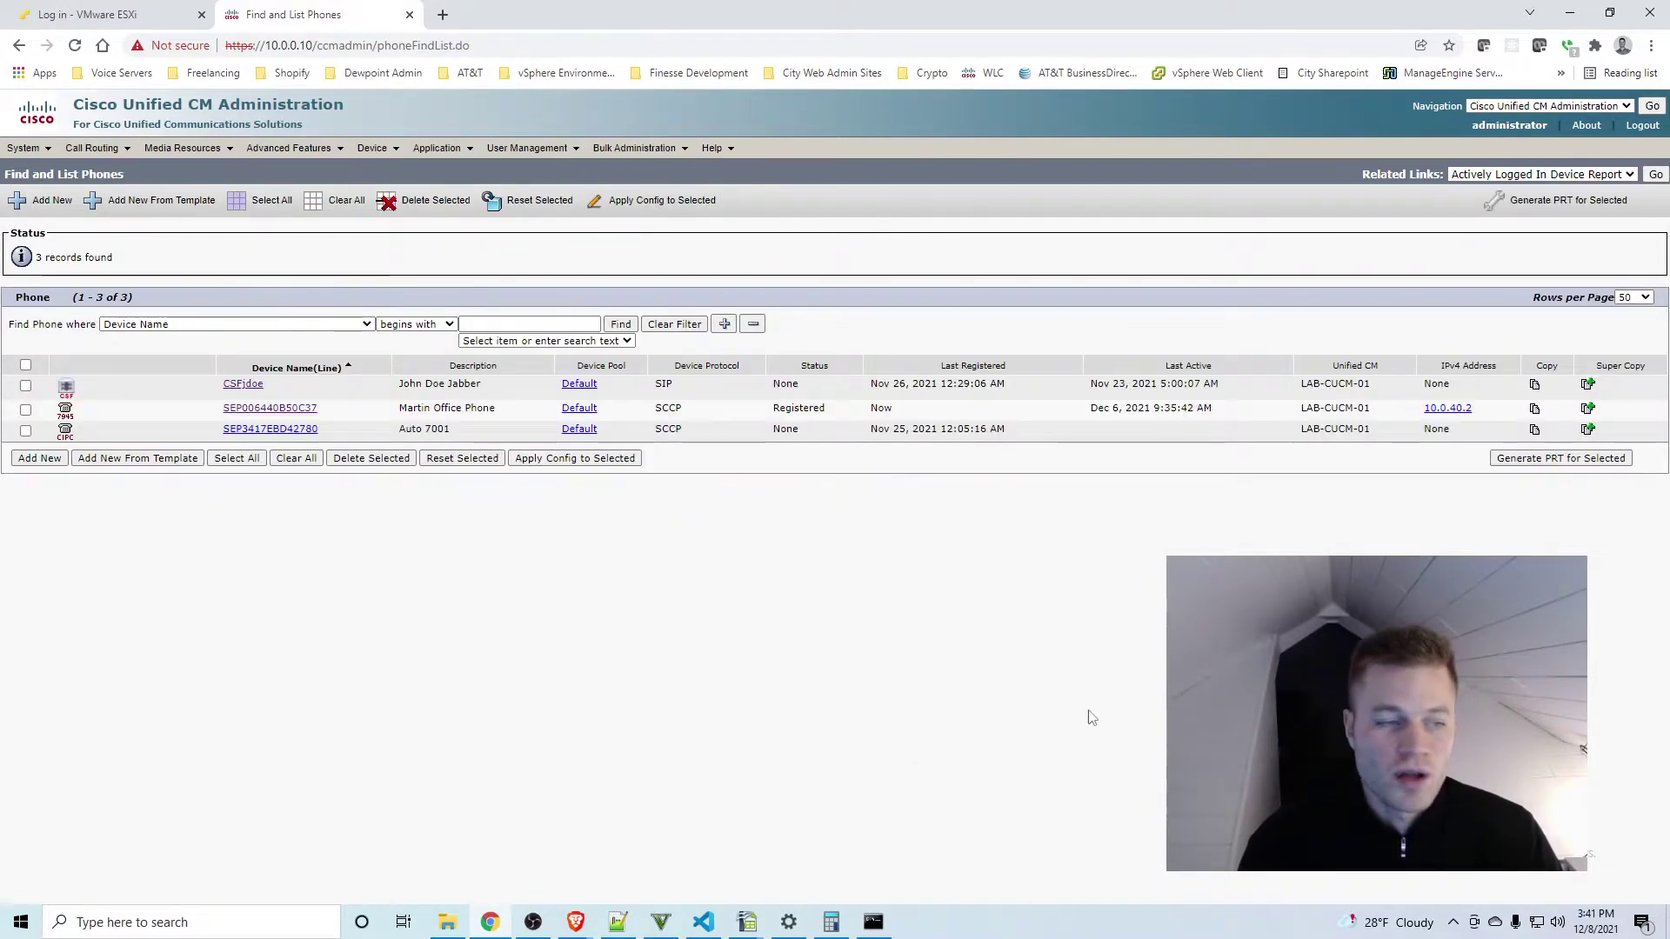
click(270, 409)
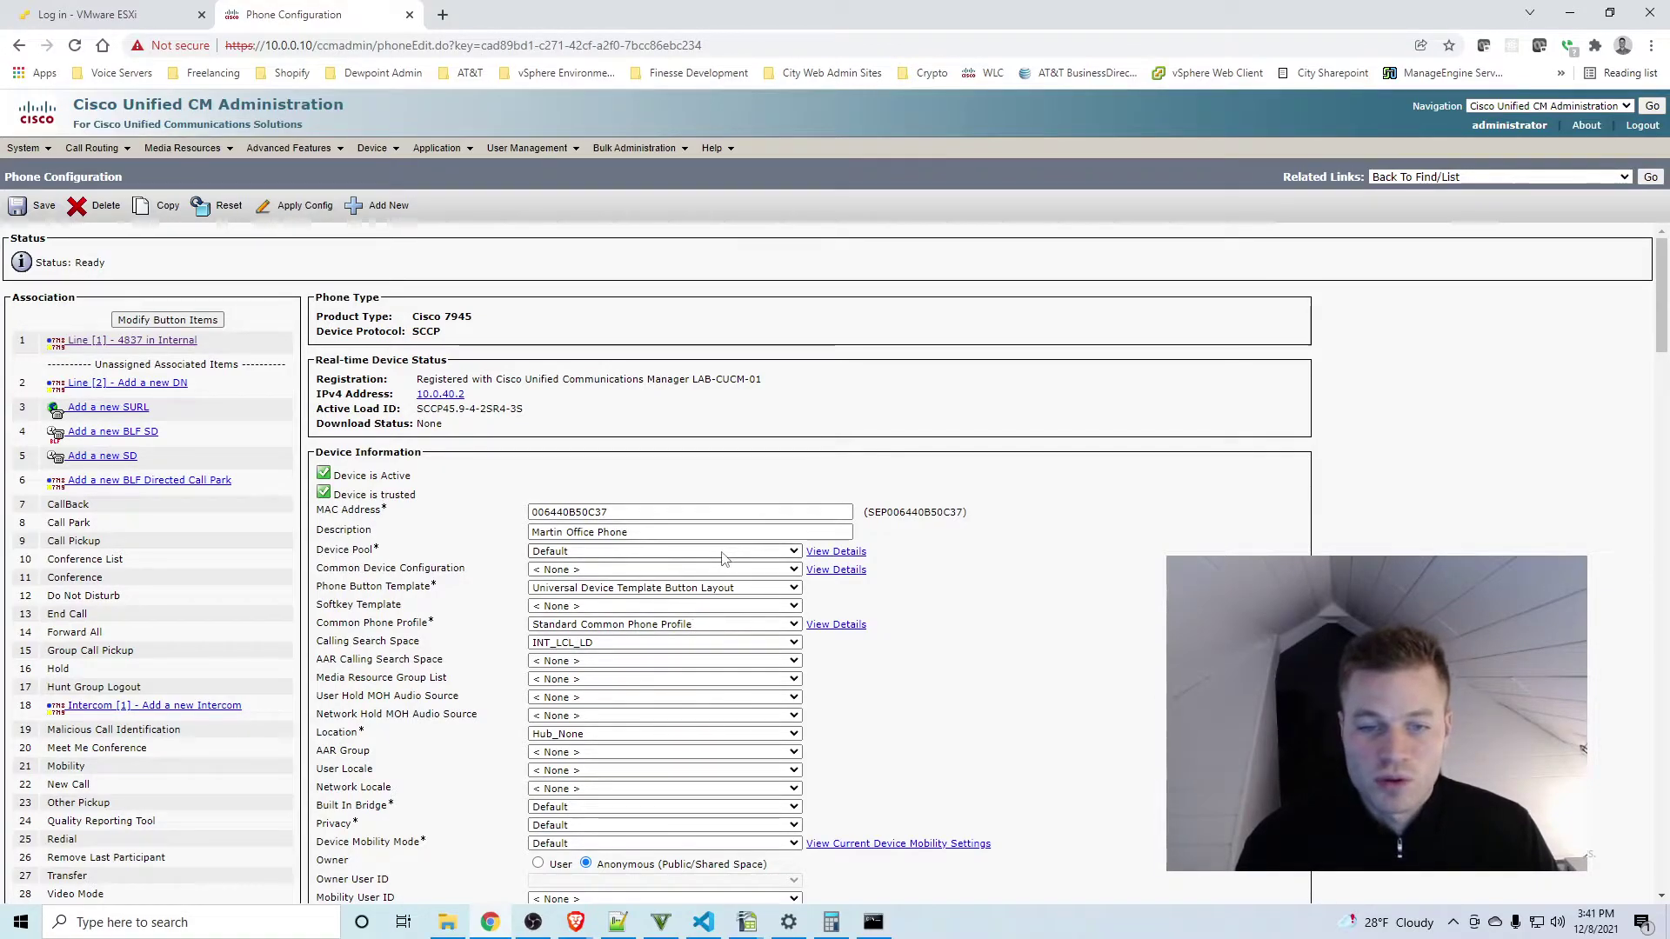
click(766, 552)
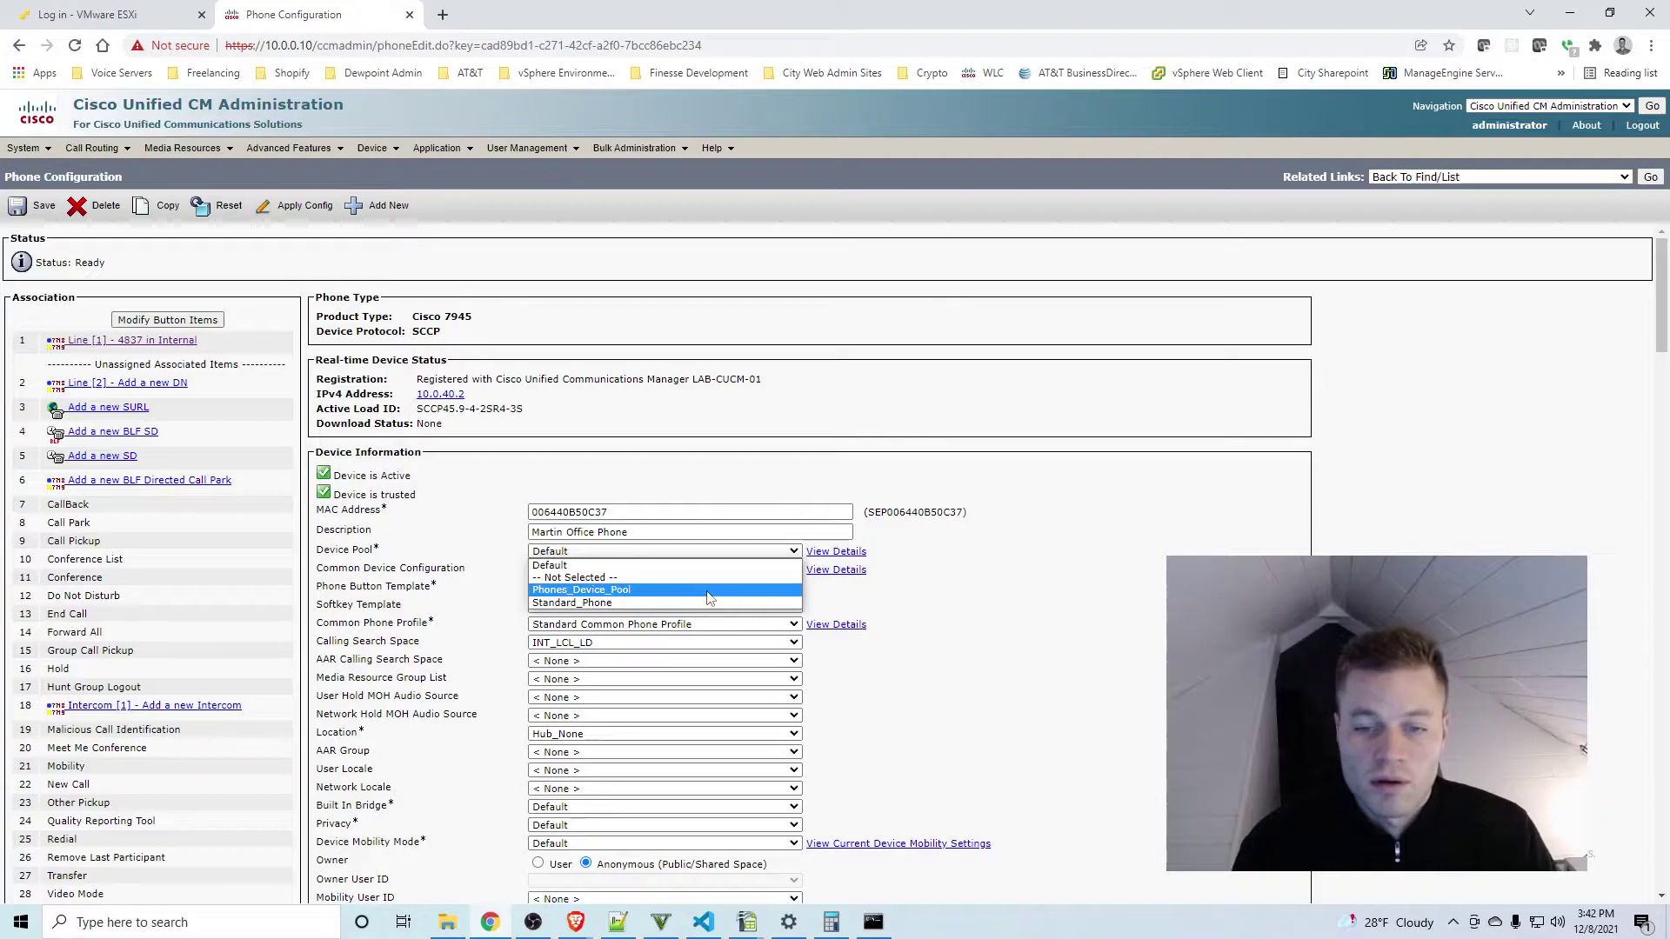
click(661, 590)
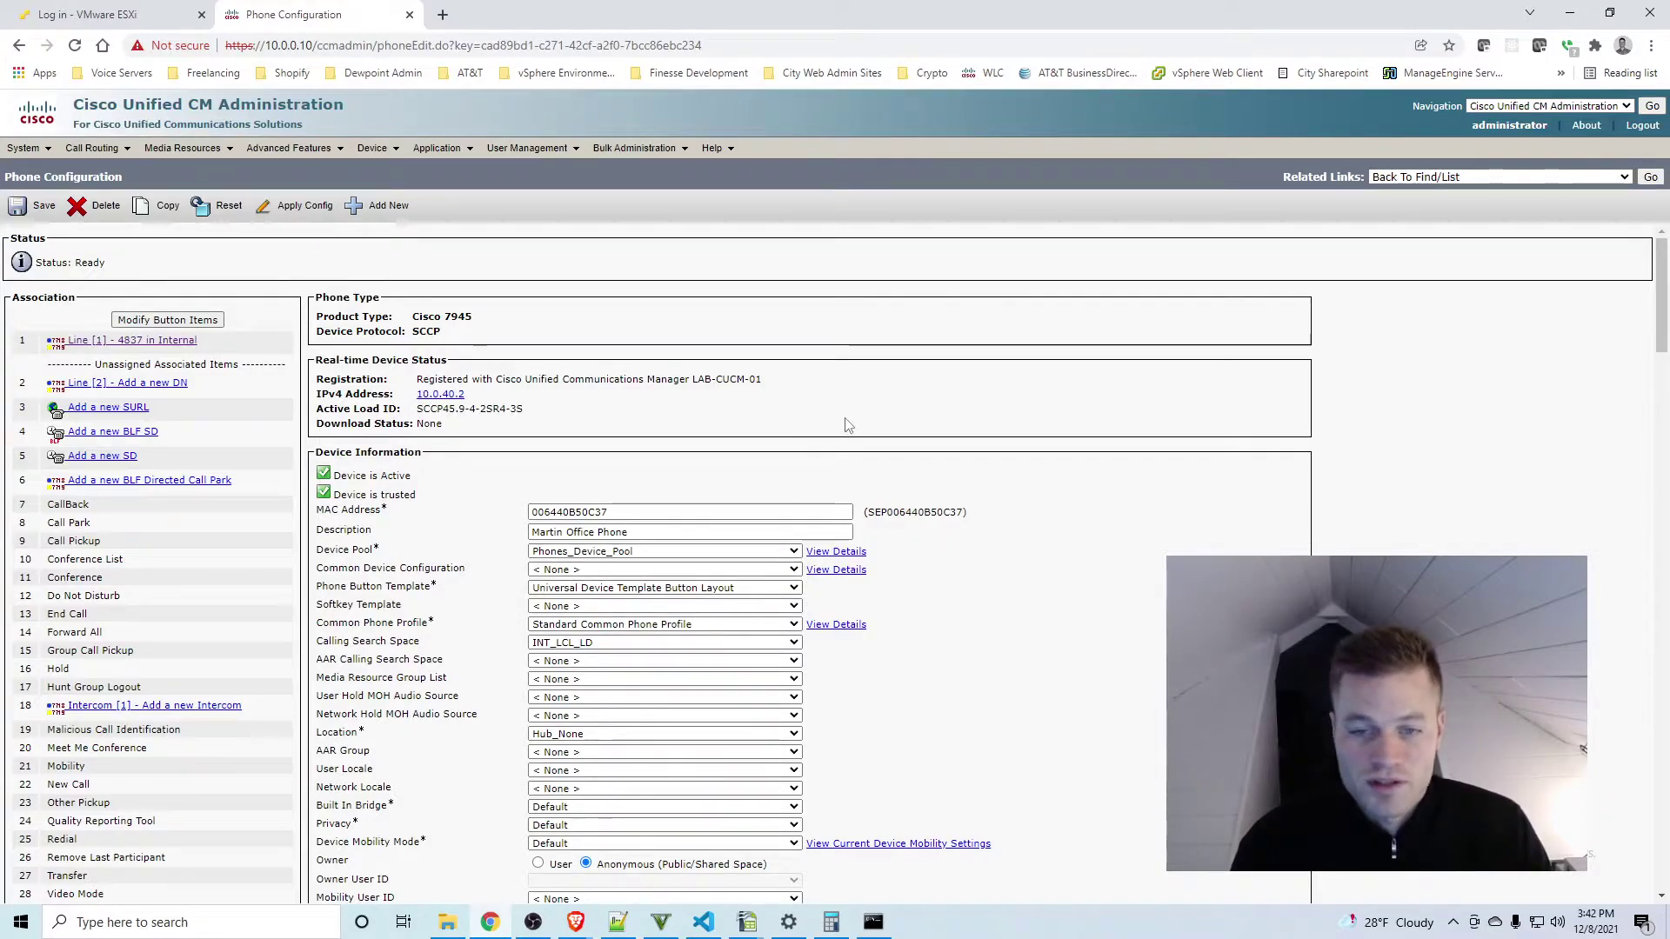
click(34, 205)
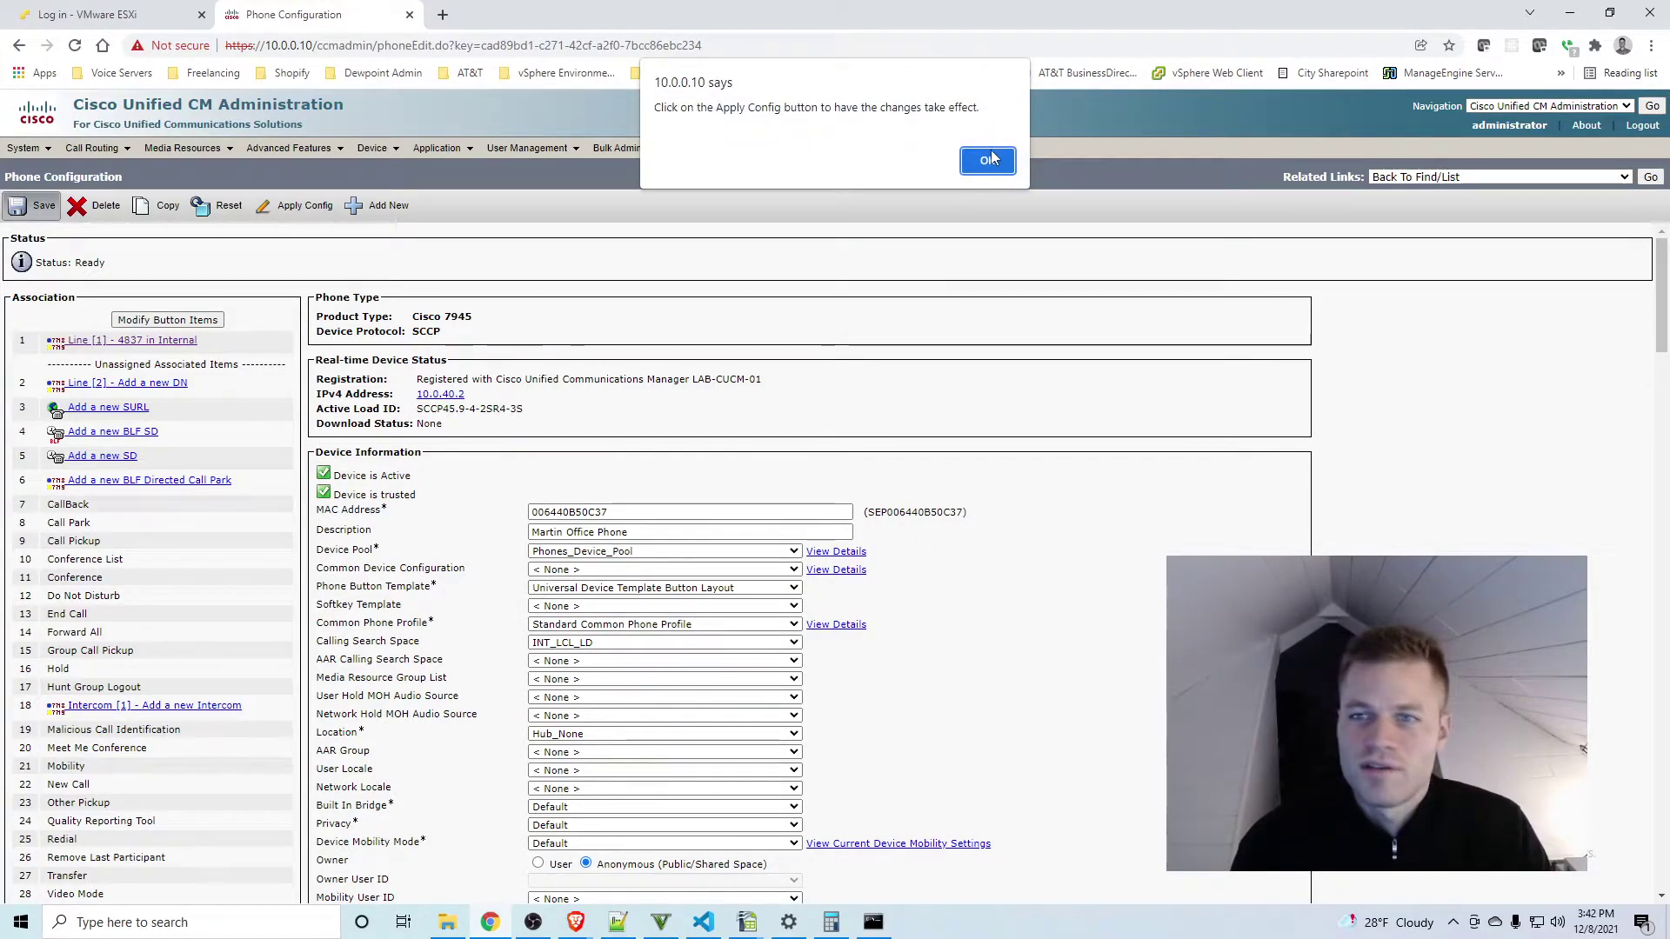
click(990, 160)
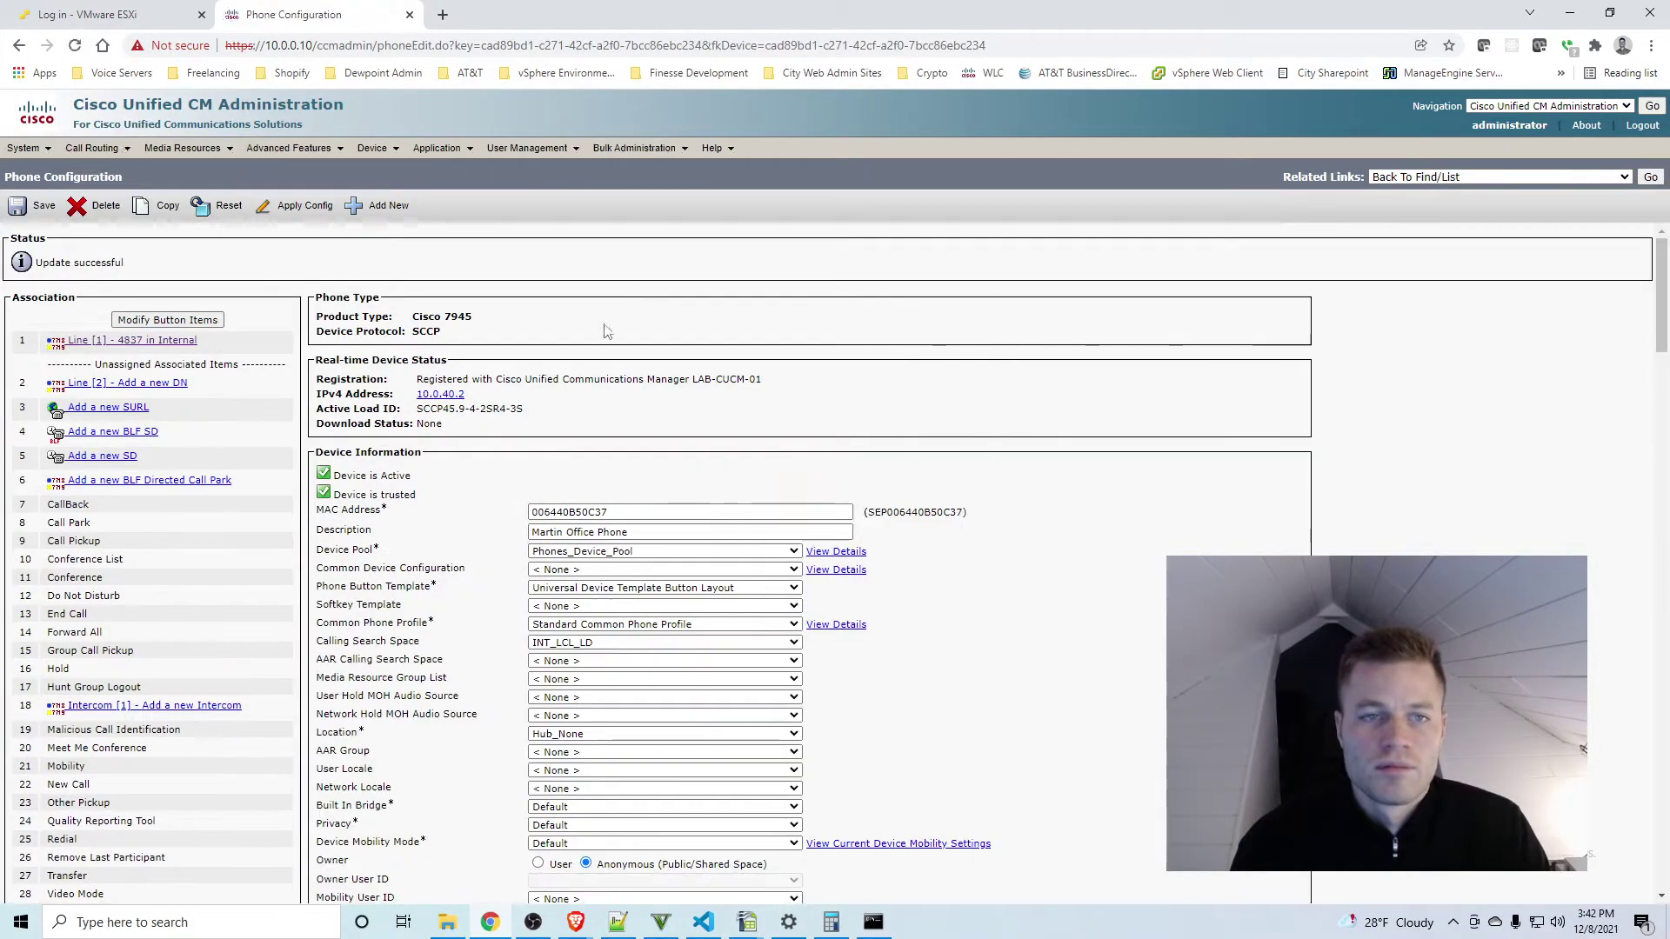
click(296, 205)
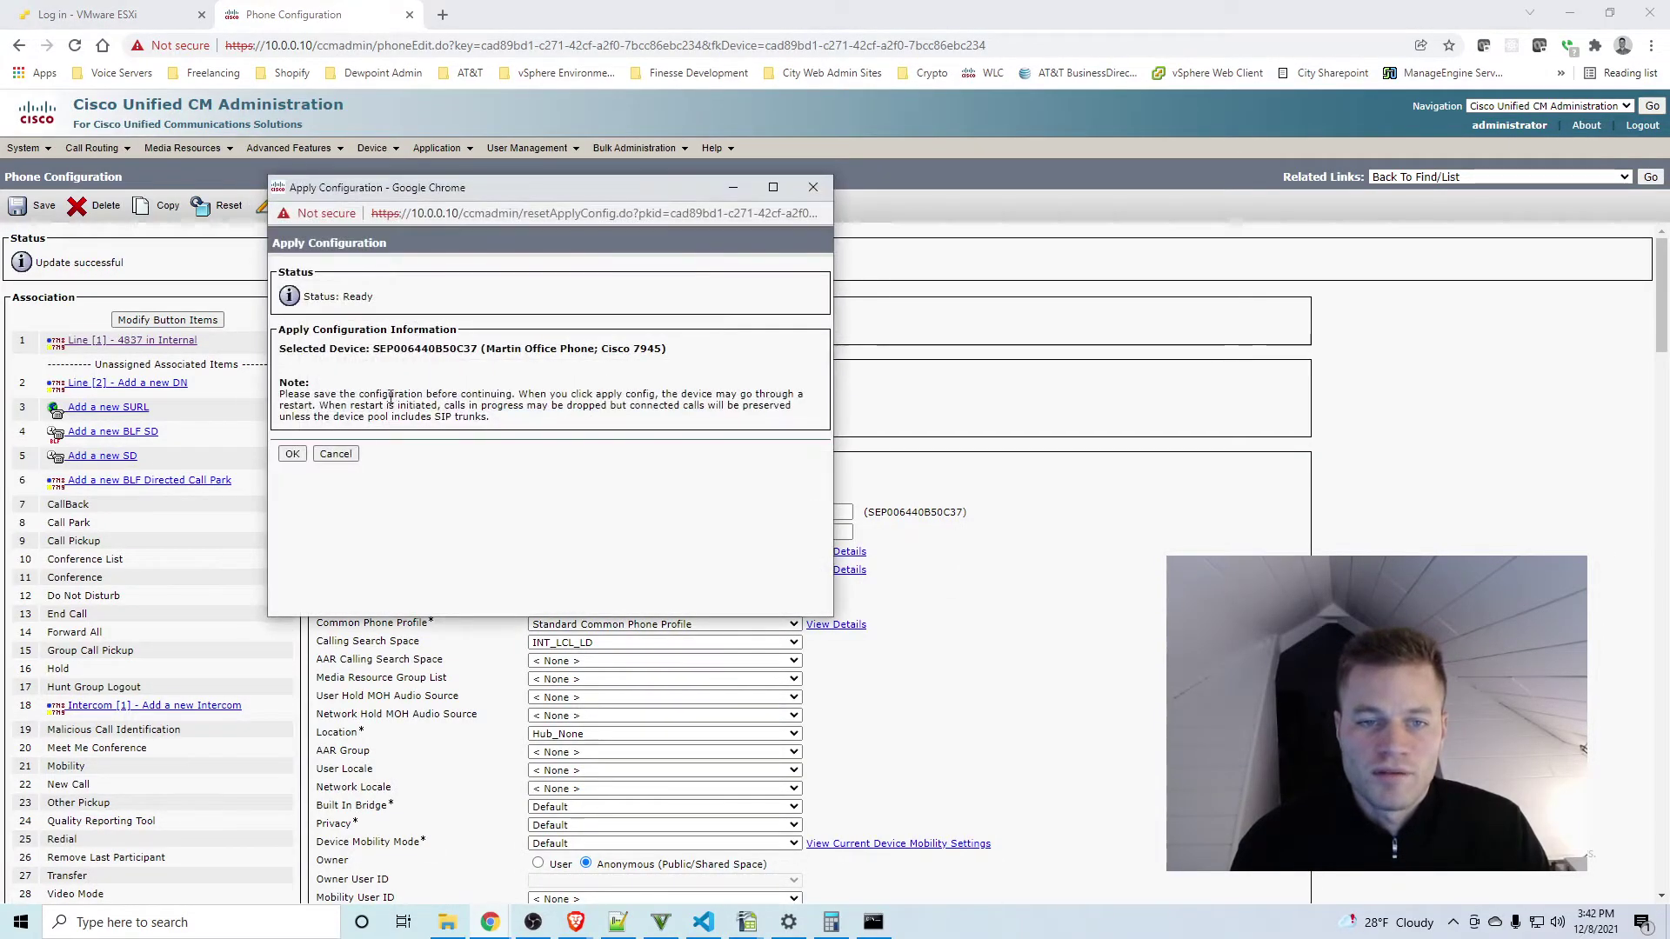
Confirm applying the configuration to SEP006440B50C37 with OK
click(293, 455)
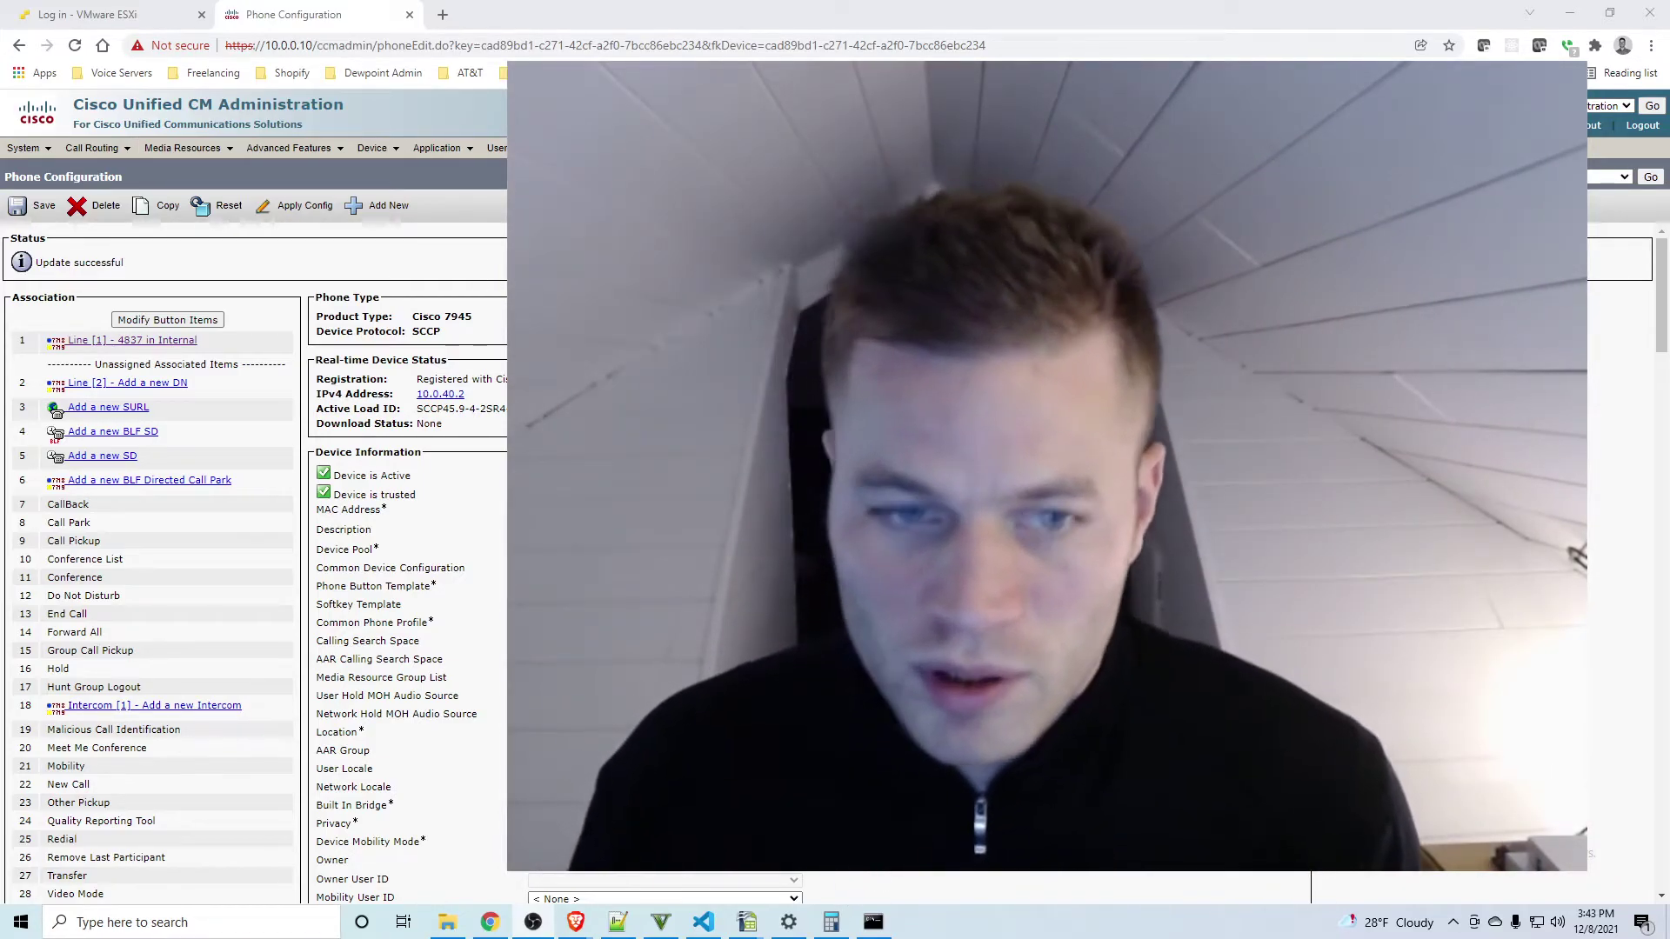
Open a browser console for the LAB-CUCM-01 virtual machine on the ESXi host
click(131, 13)
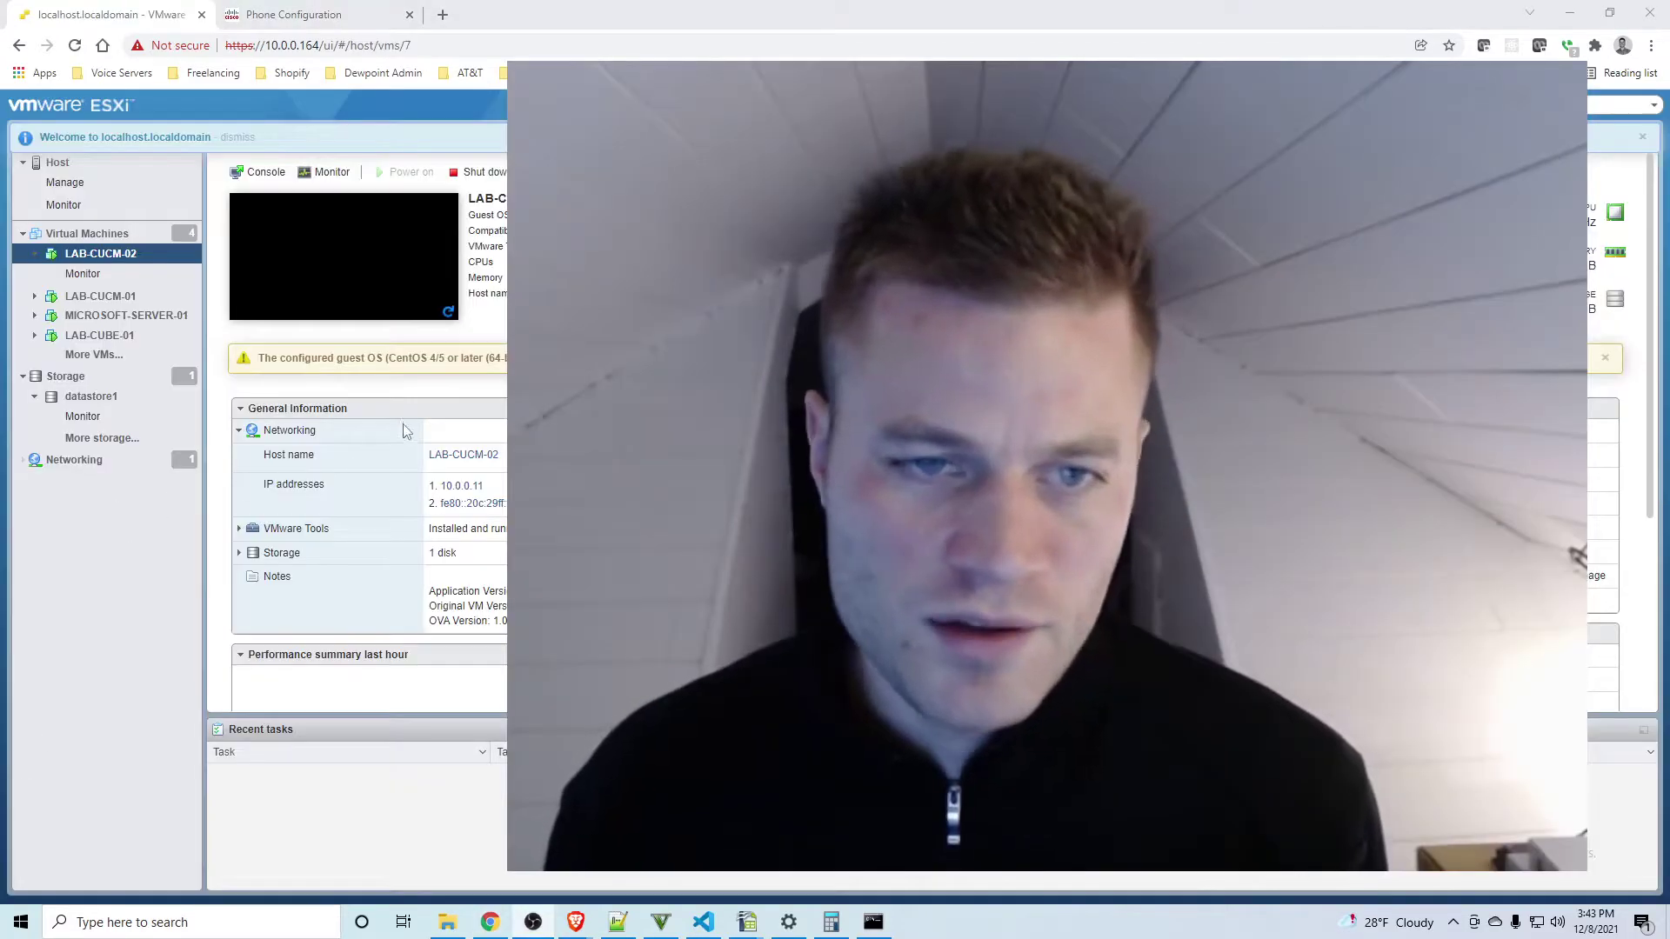
click(120, 304)
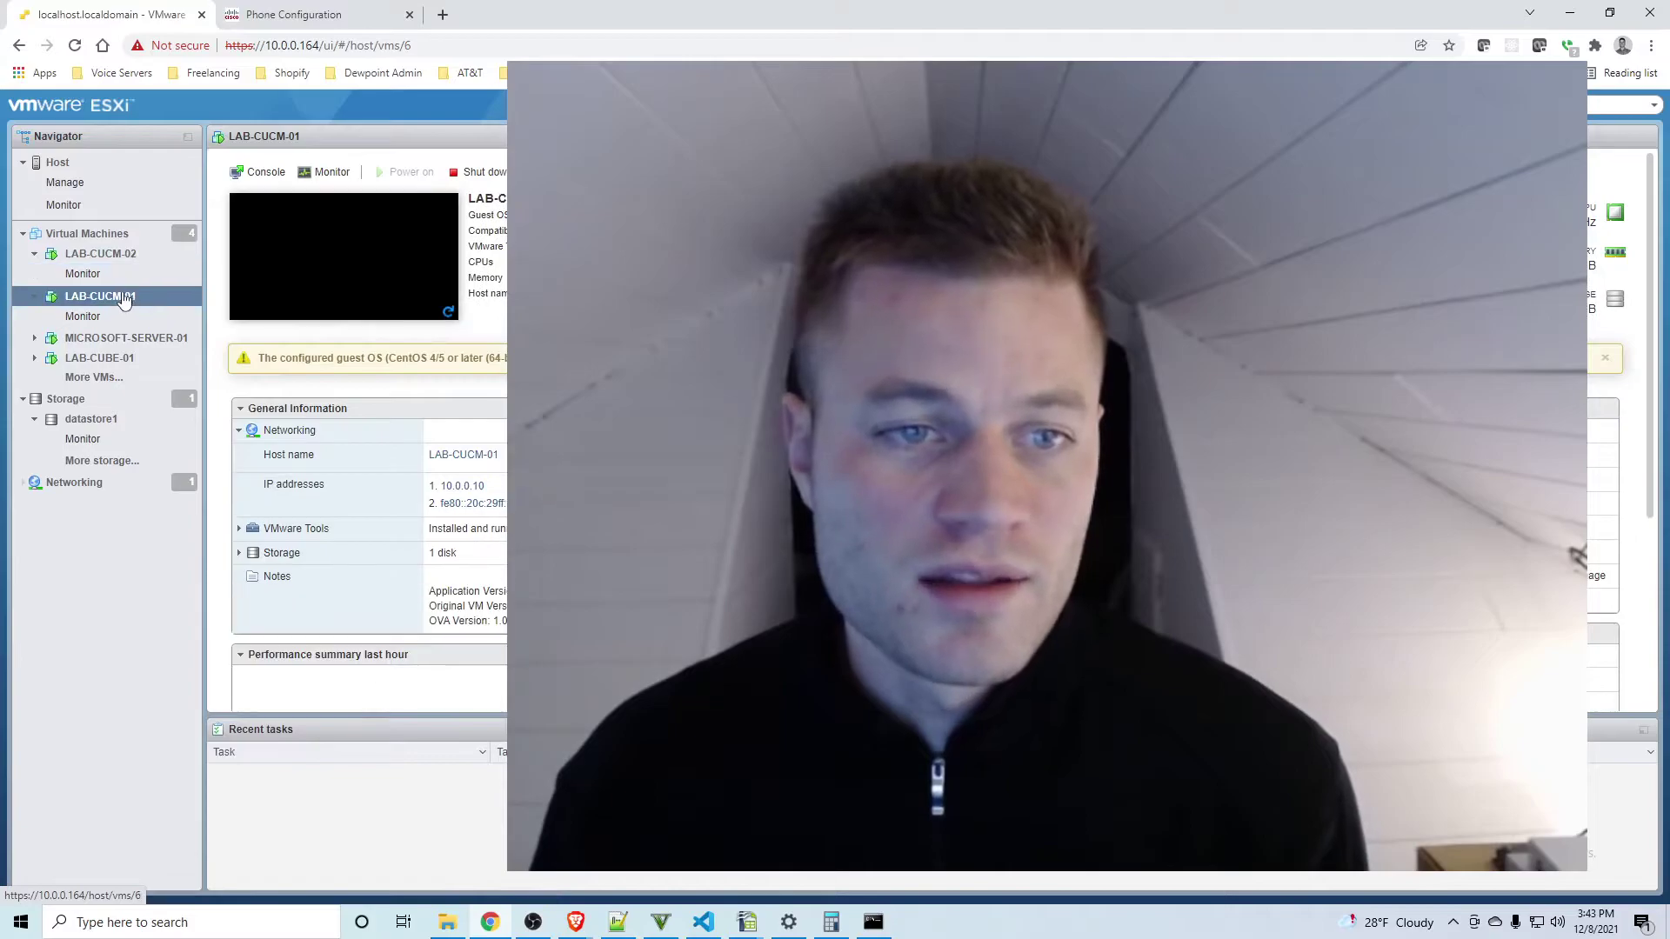
click(260, 172)
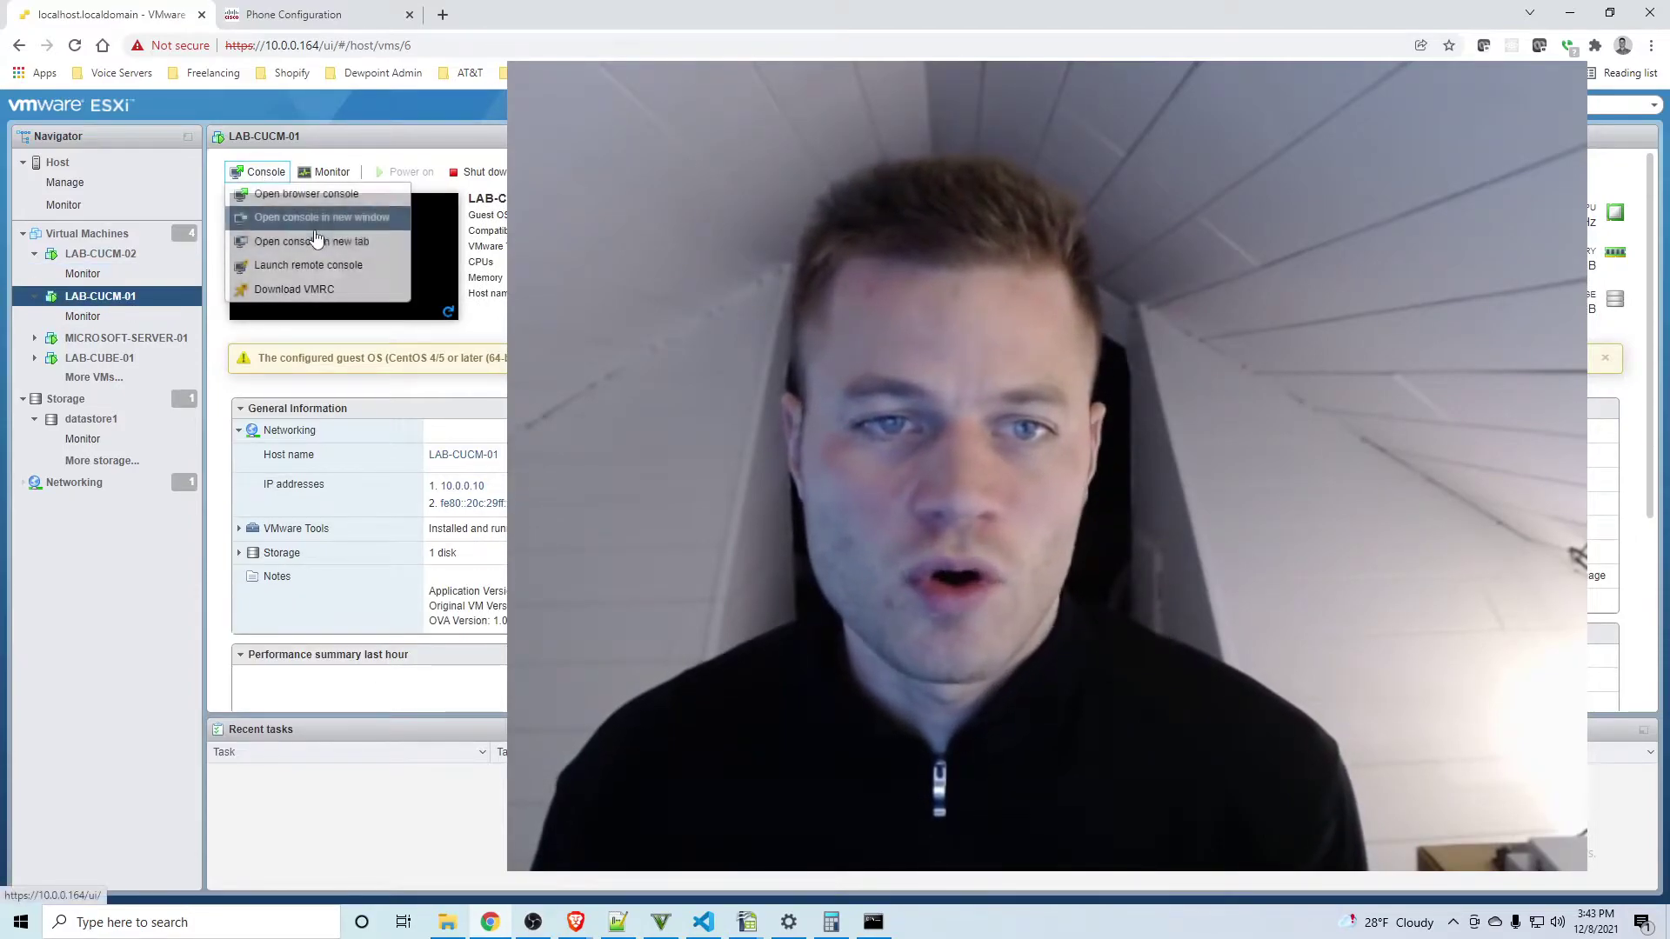
click(301, 195)
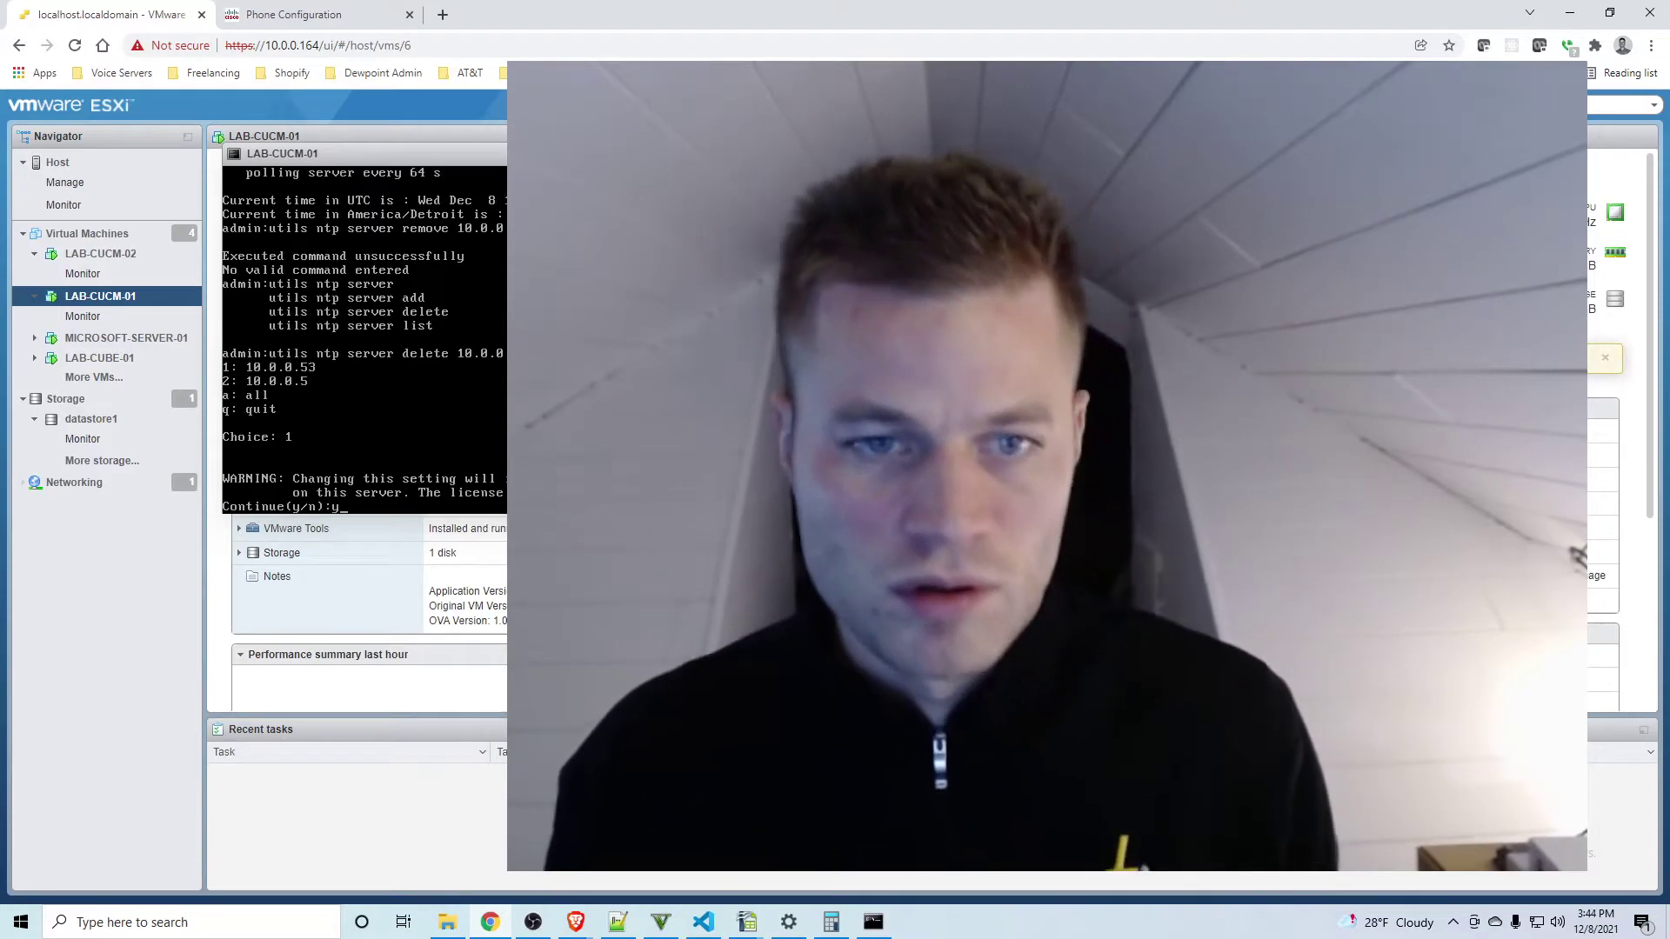
Answer n to the NTP server deletion, then run utils system restart and confirm yes
text(n)
key(Return)
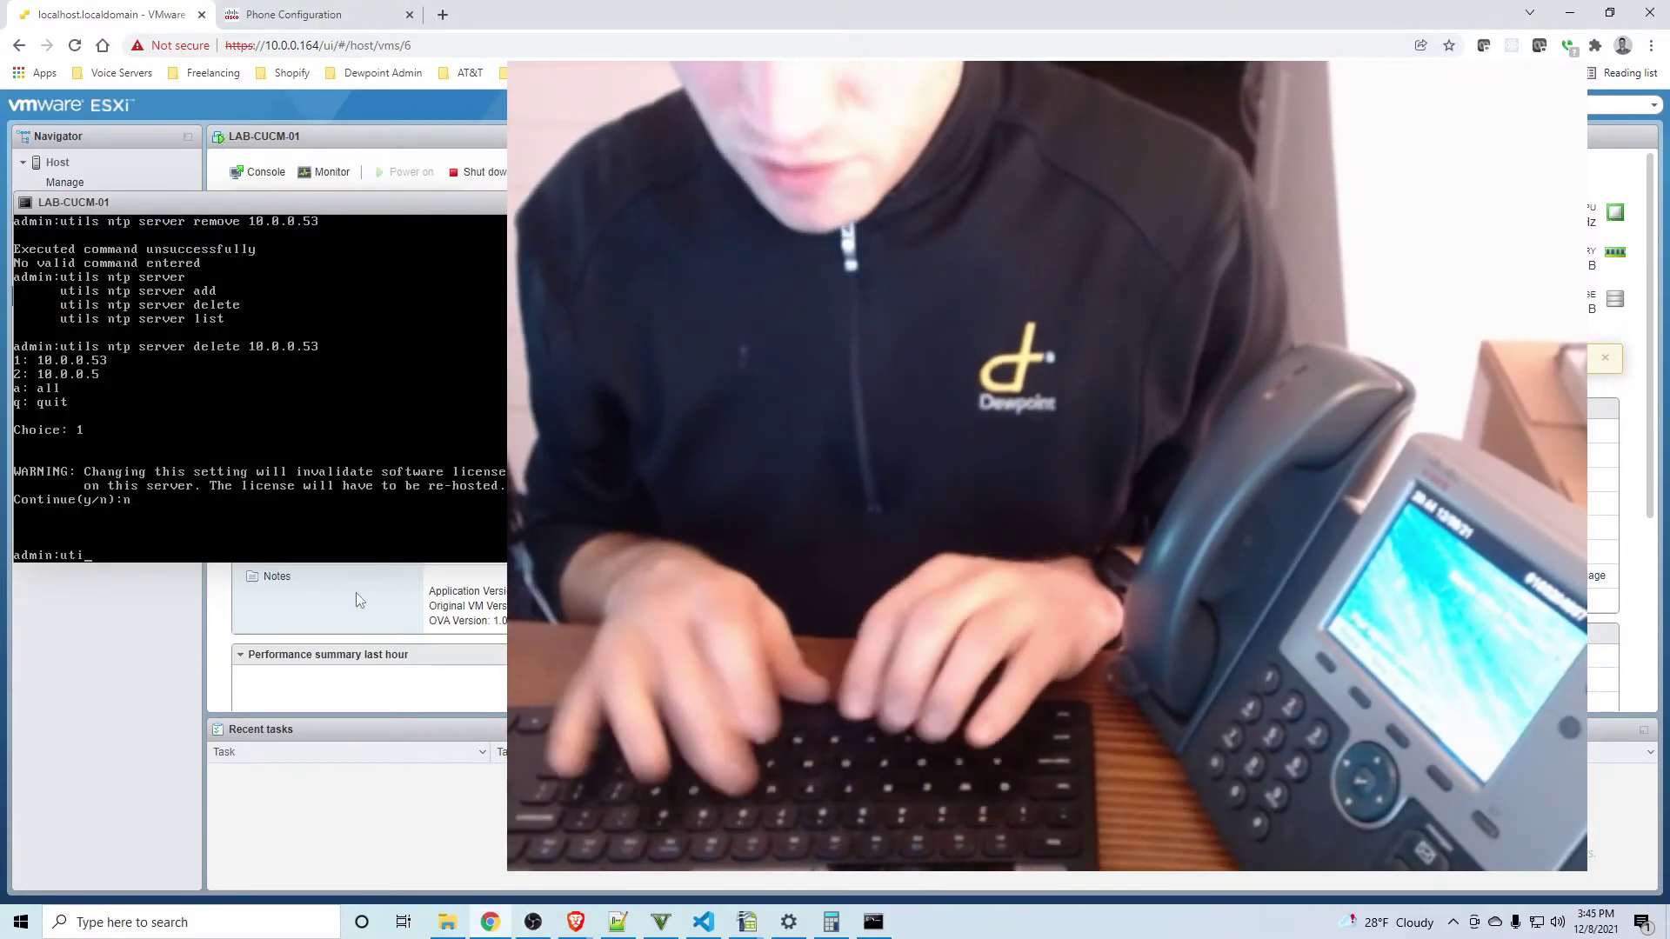
text(utilsd)
key(BackSpace)
key(BackSpace)
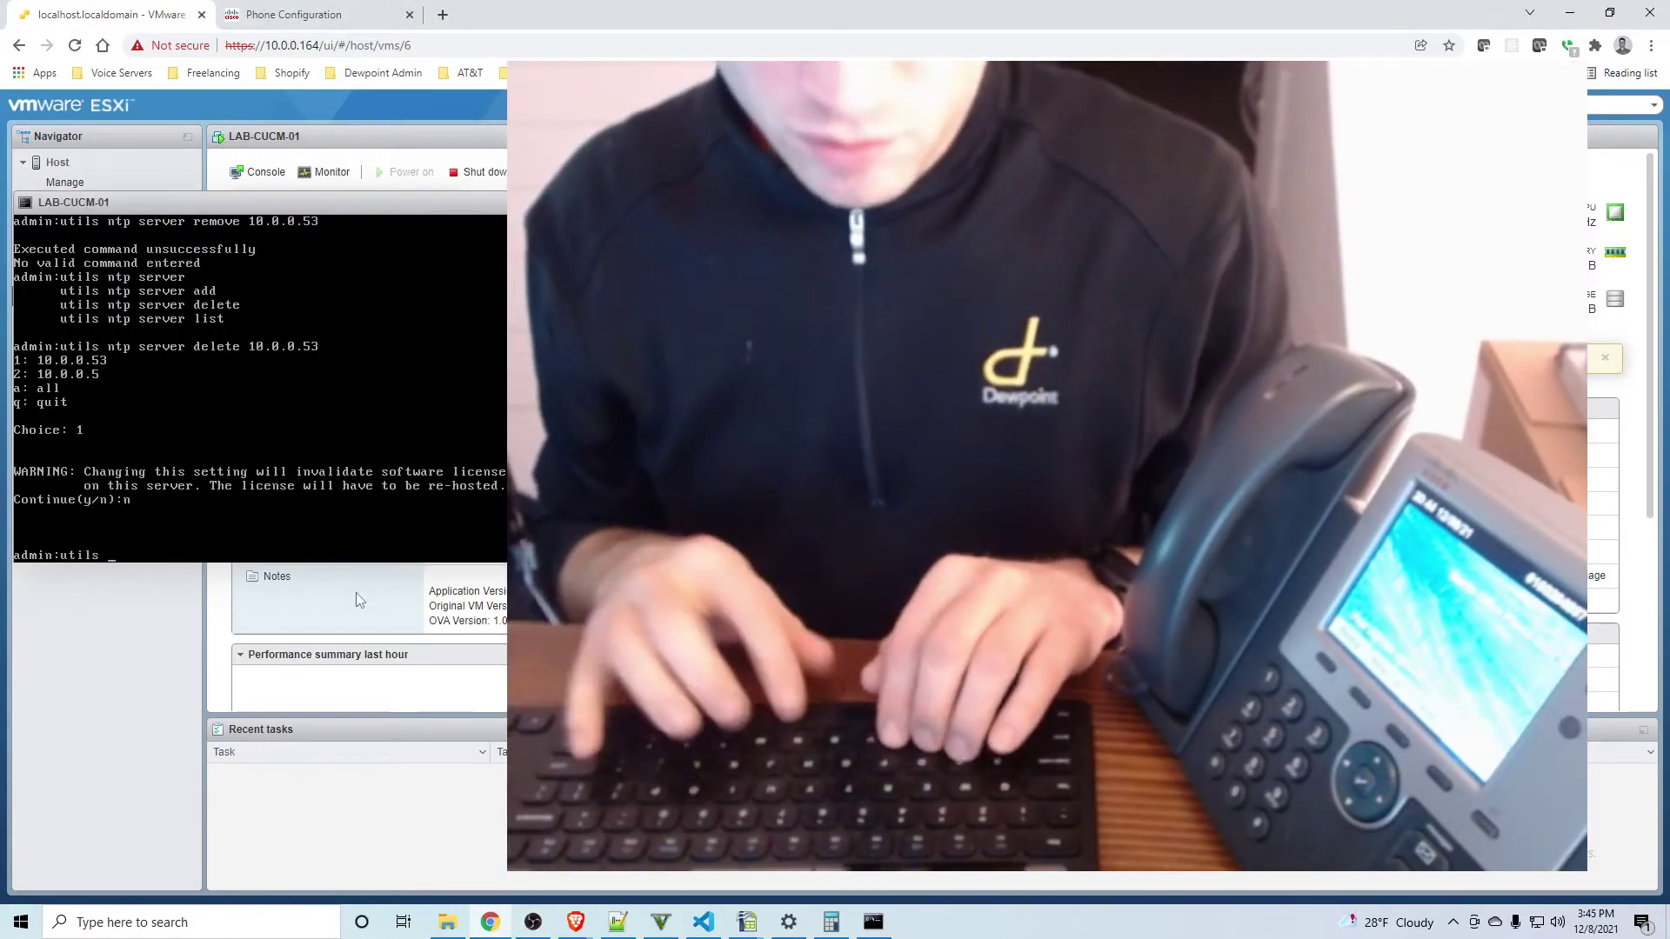
text(system restart)
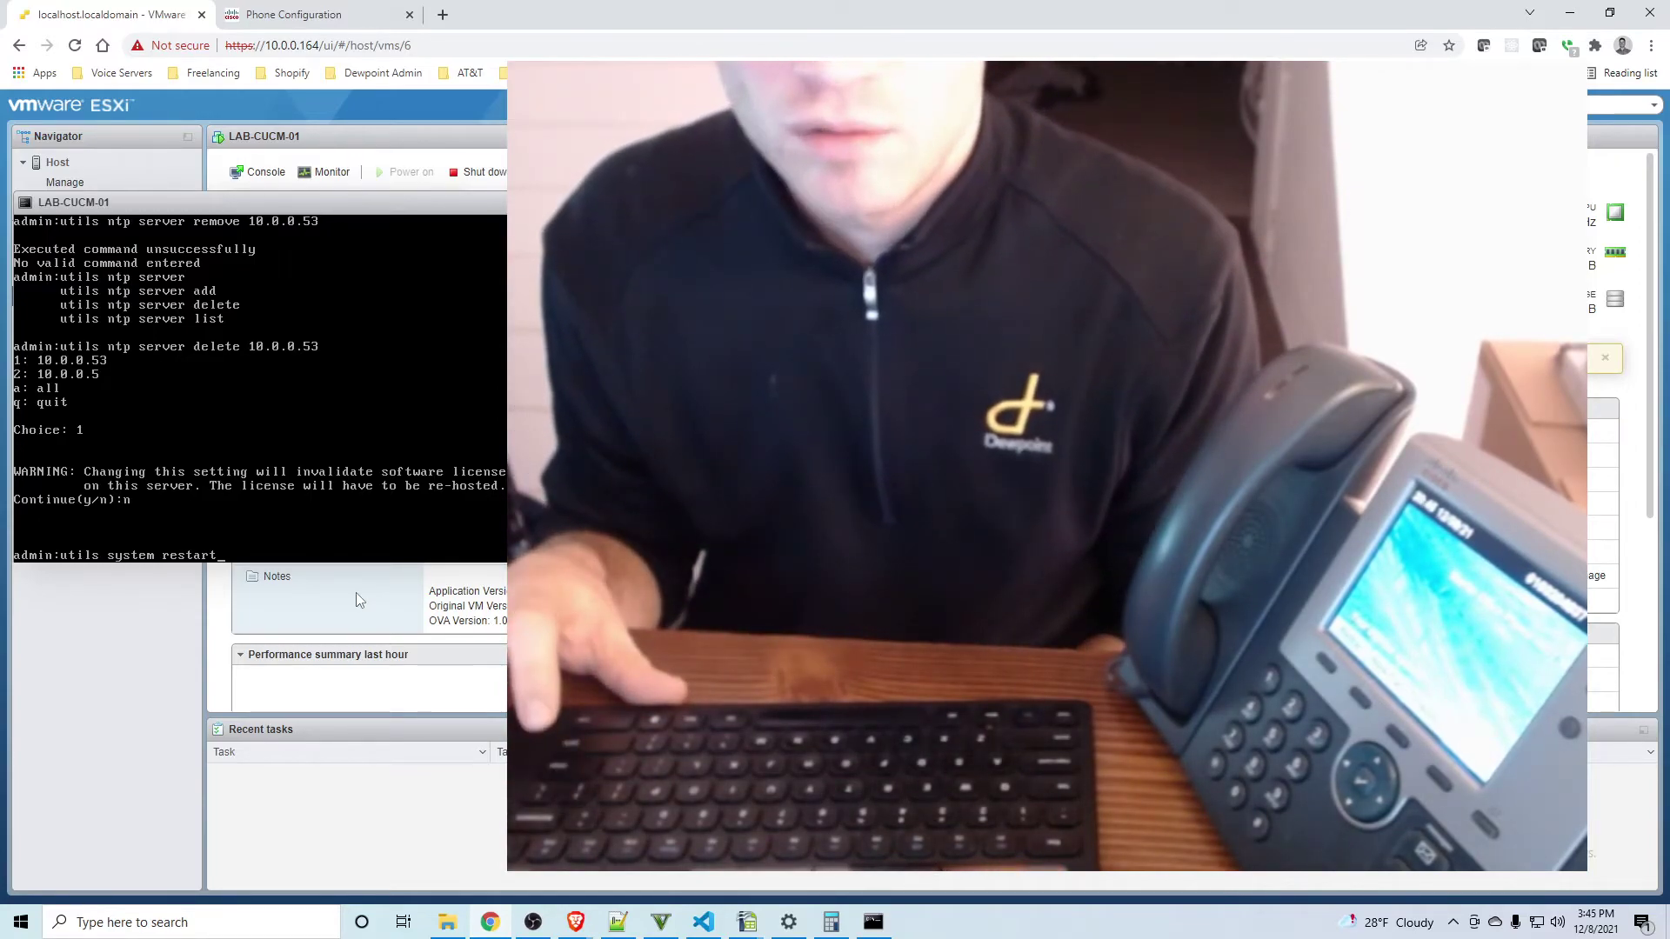
key(Return)
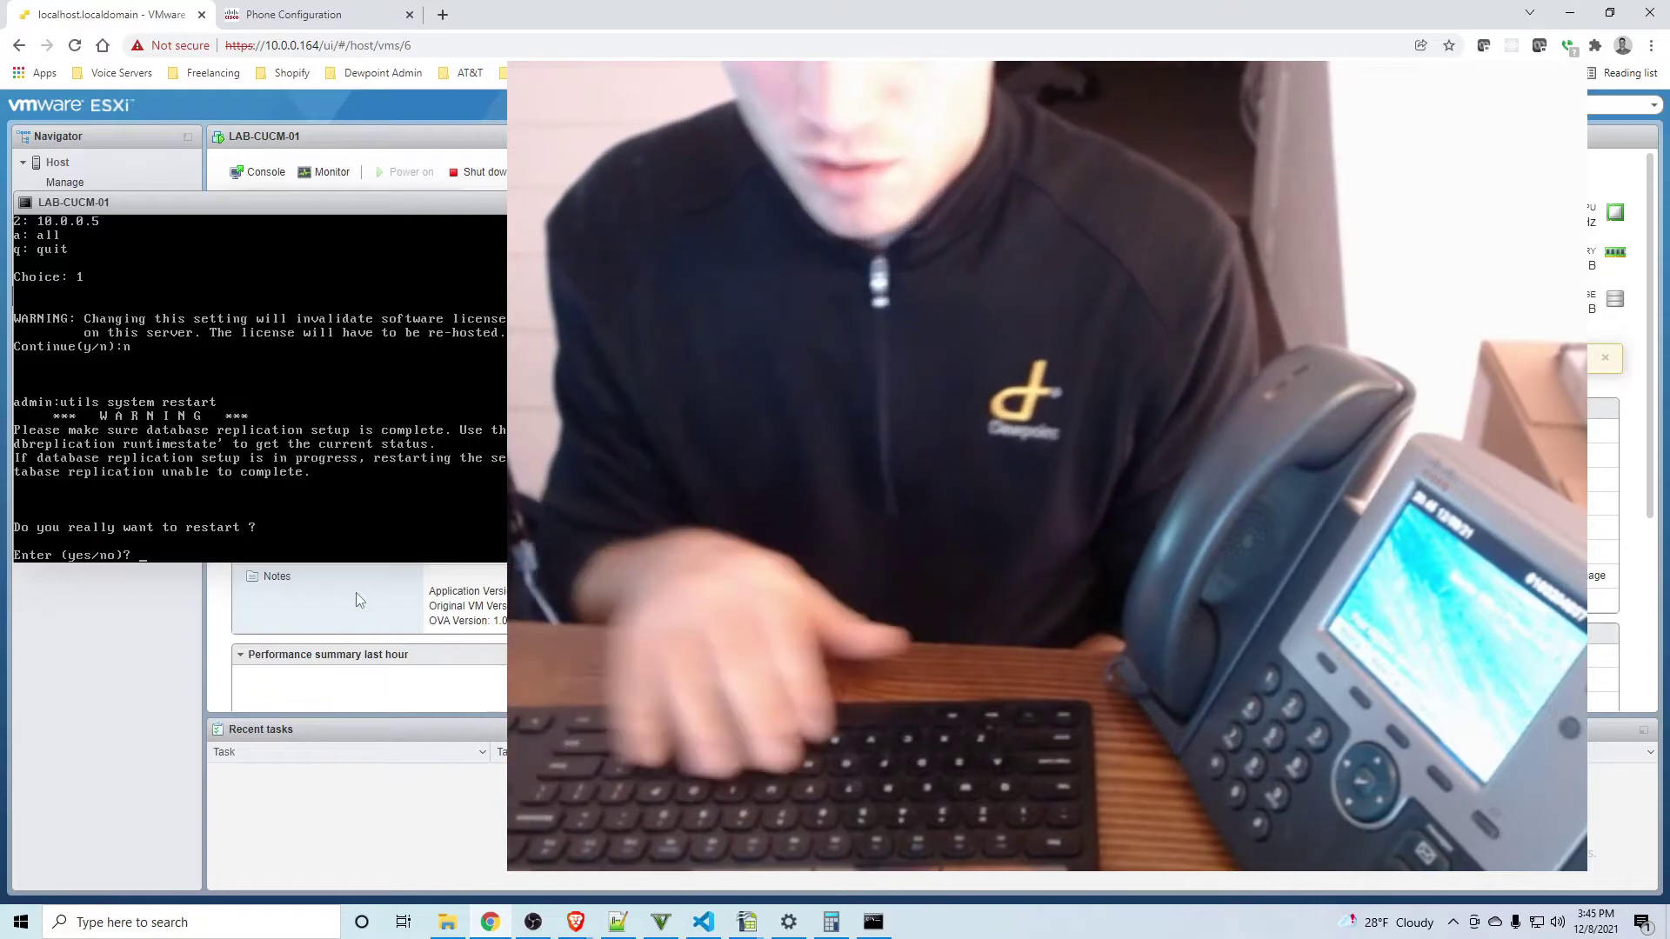
text(yes)
key(Return)
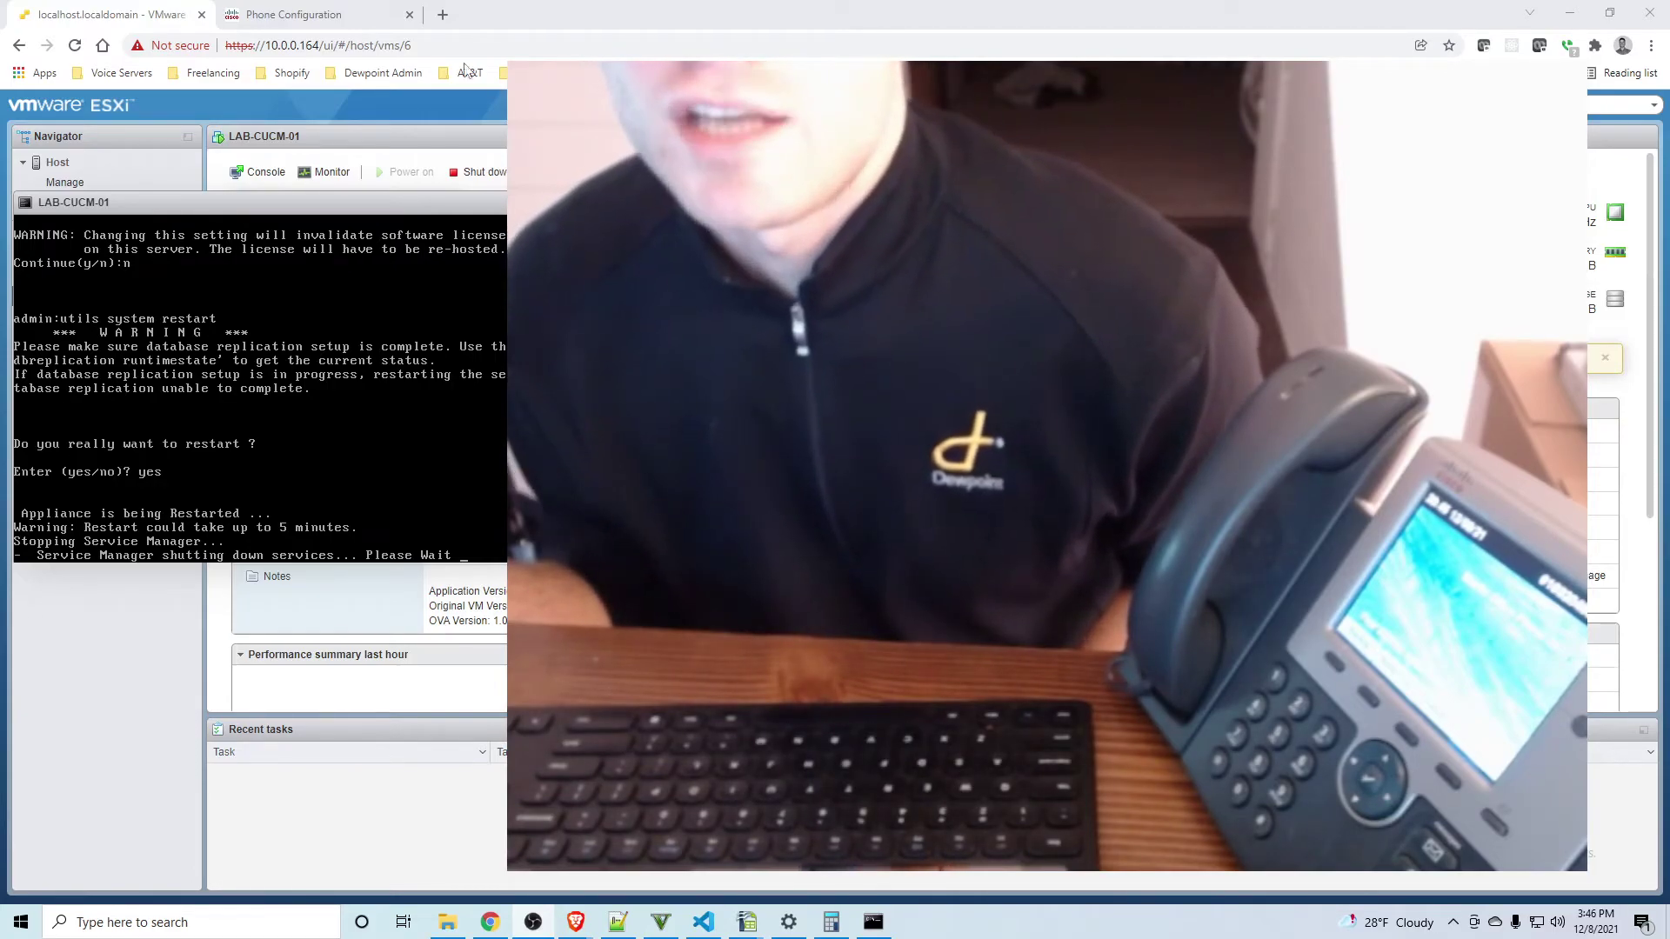
Load the subscriber at 10.0.0.11 and enter its Cisco Unified CM Administration
key(ctrl+Tab)
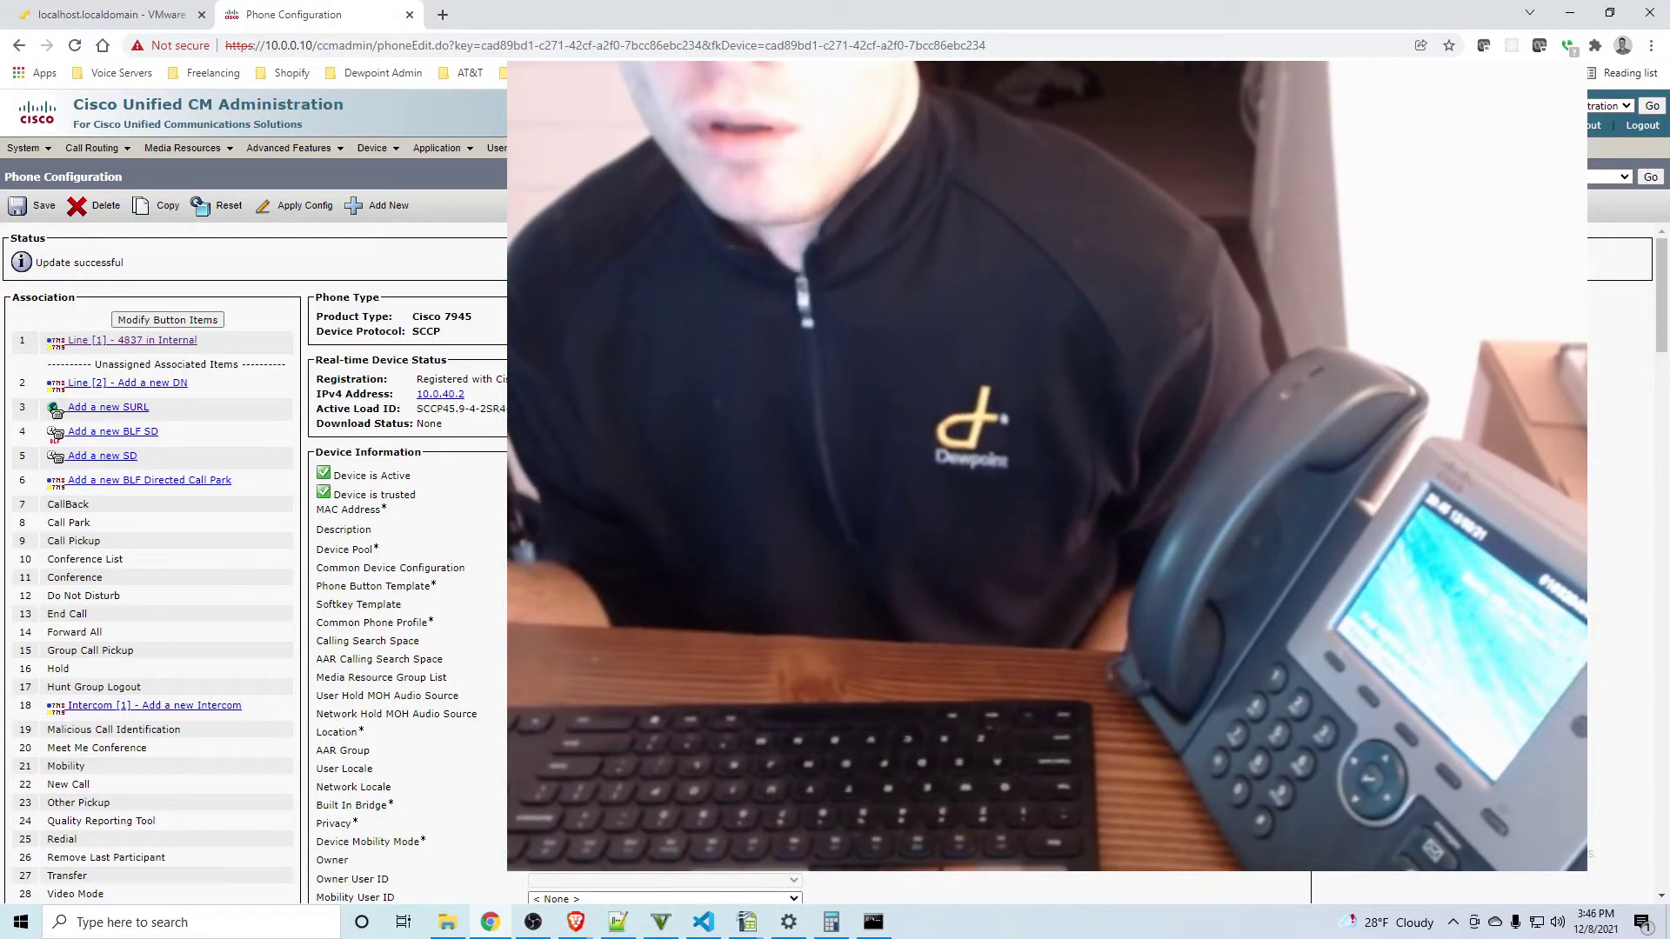
click(643, 54)
text(10)
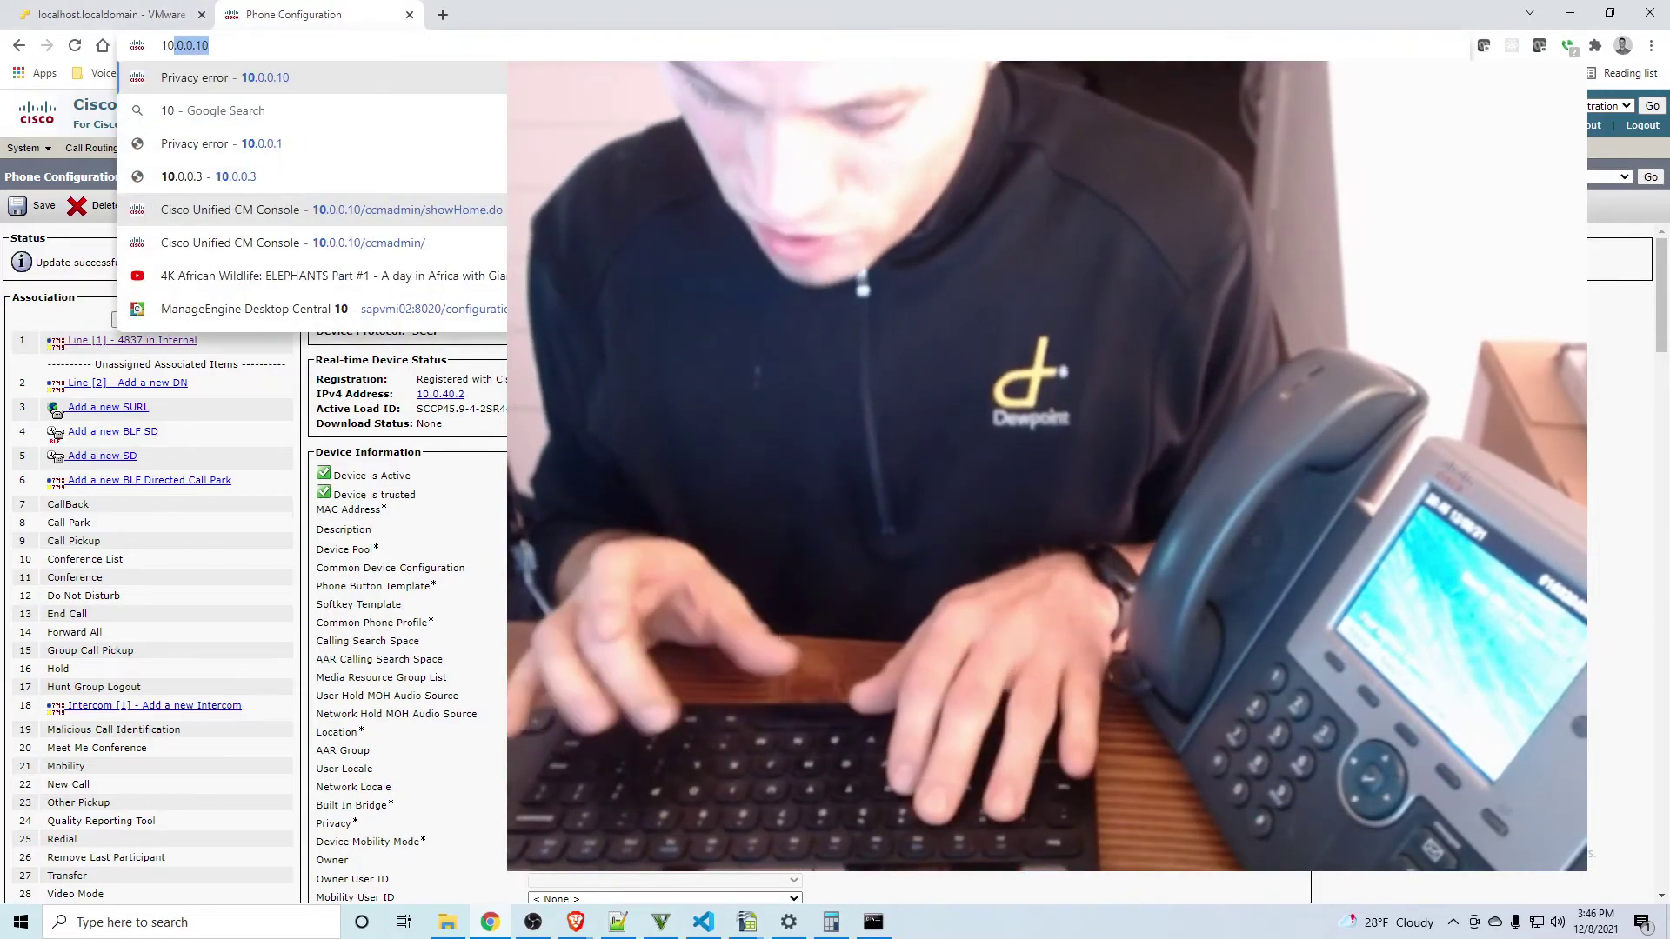
text(.0.0.1)
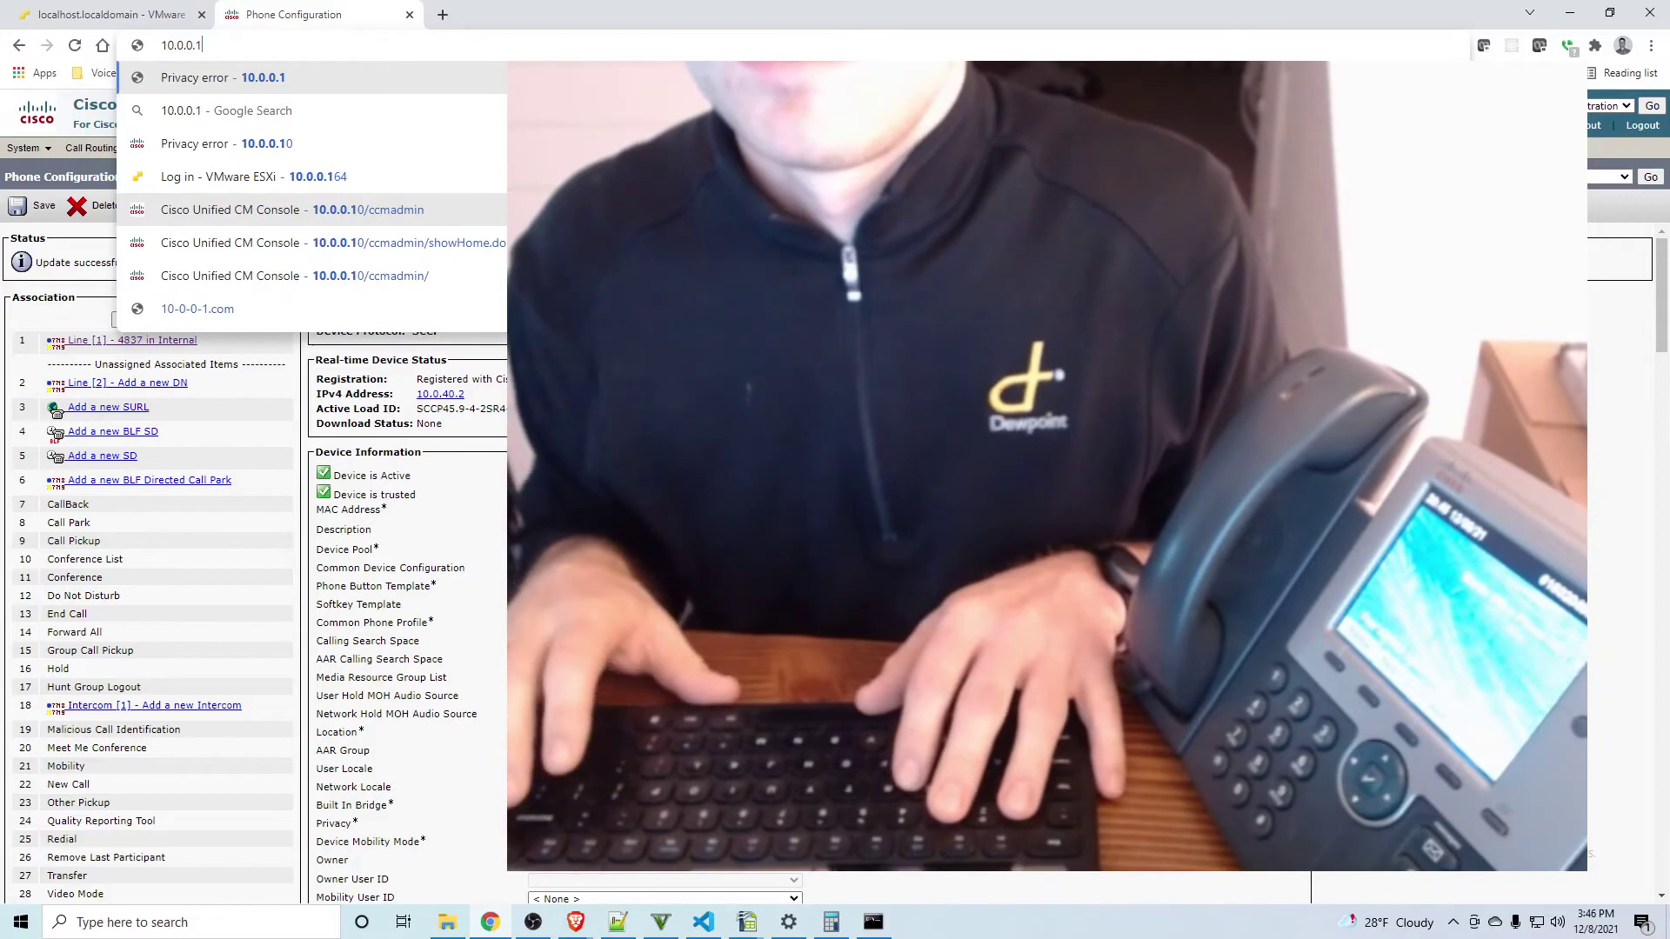
text(1)
key(Return)
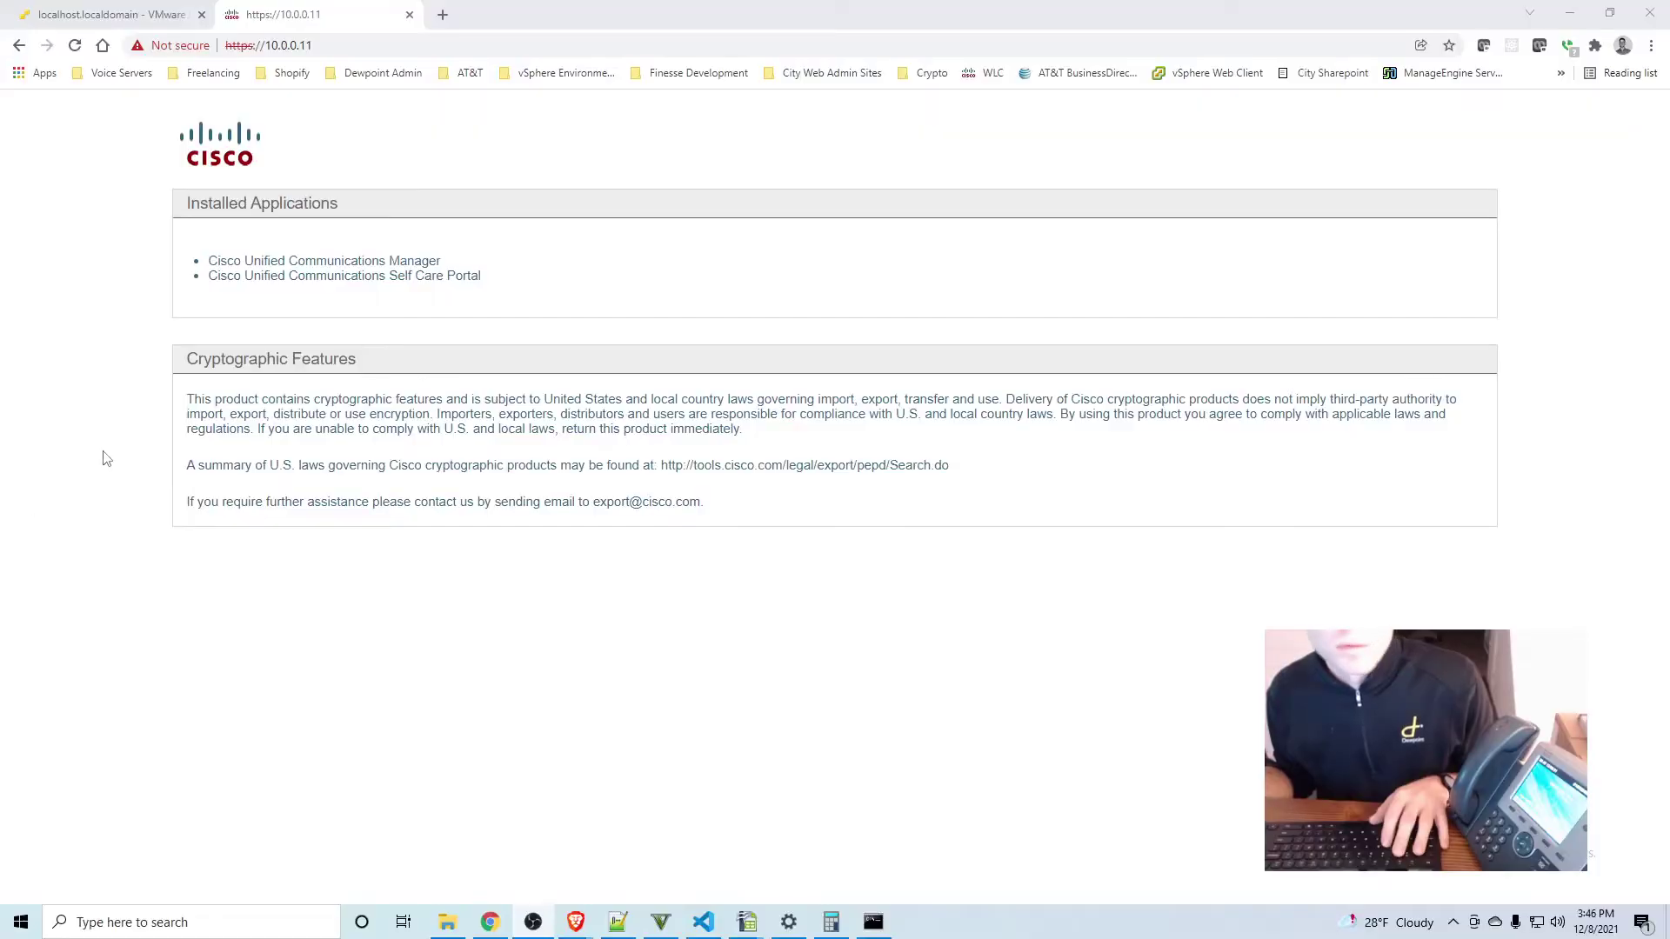
click(354, 263)
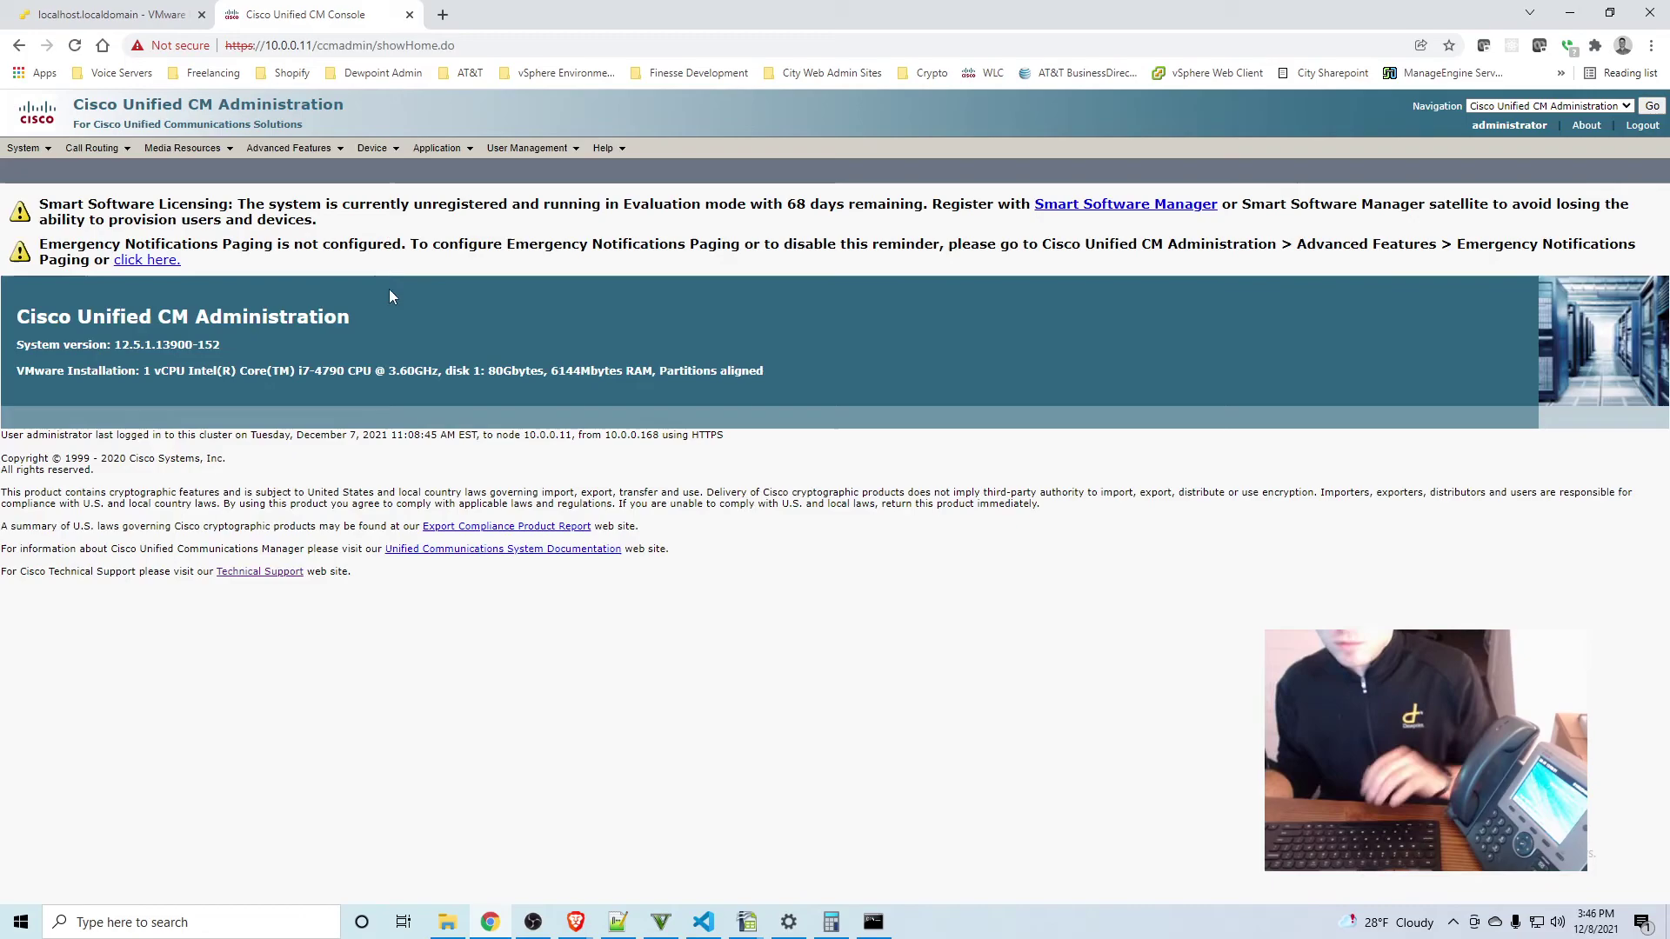
mouse_move(373, 148)
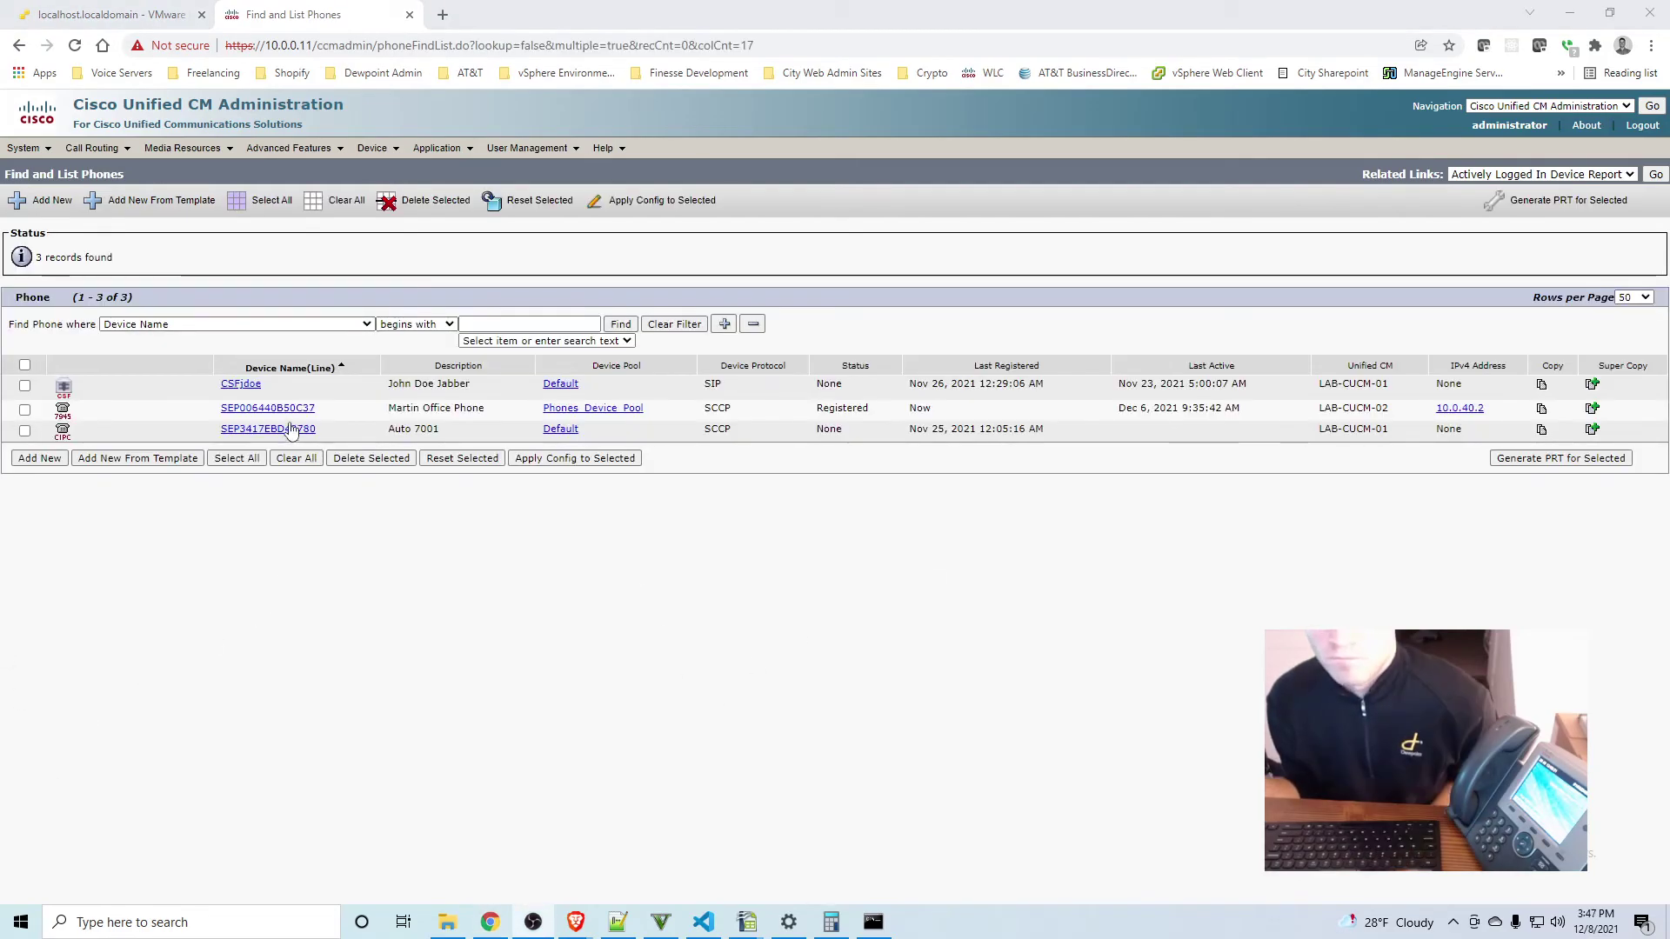
Open SEP006440B50C37 on the subscriber and verify it is registered with LAB-CUCM-02
click(287, 410)
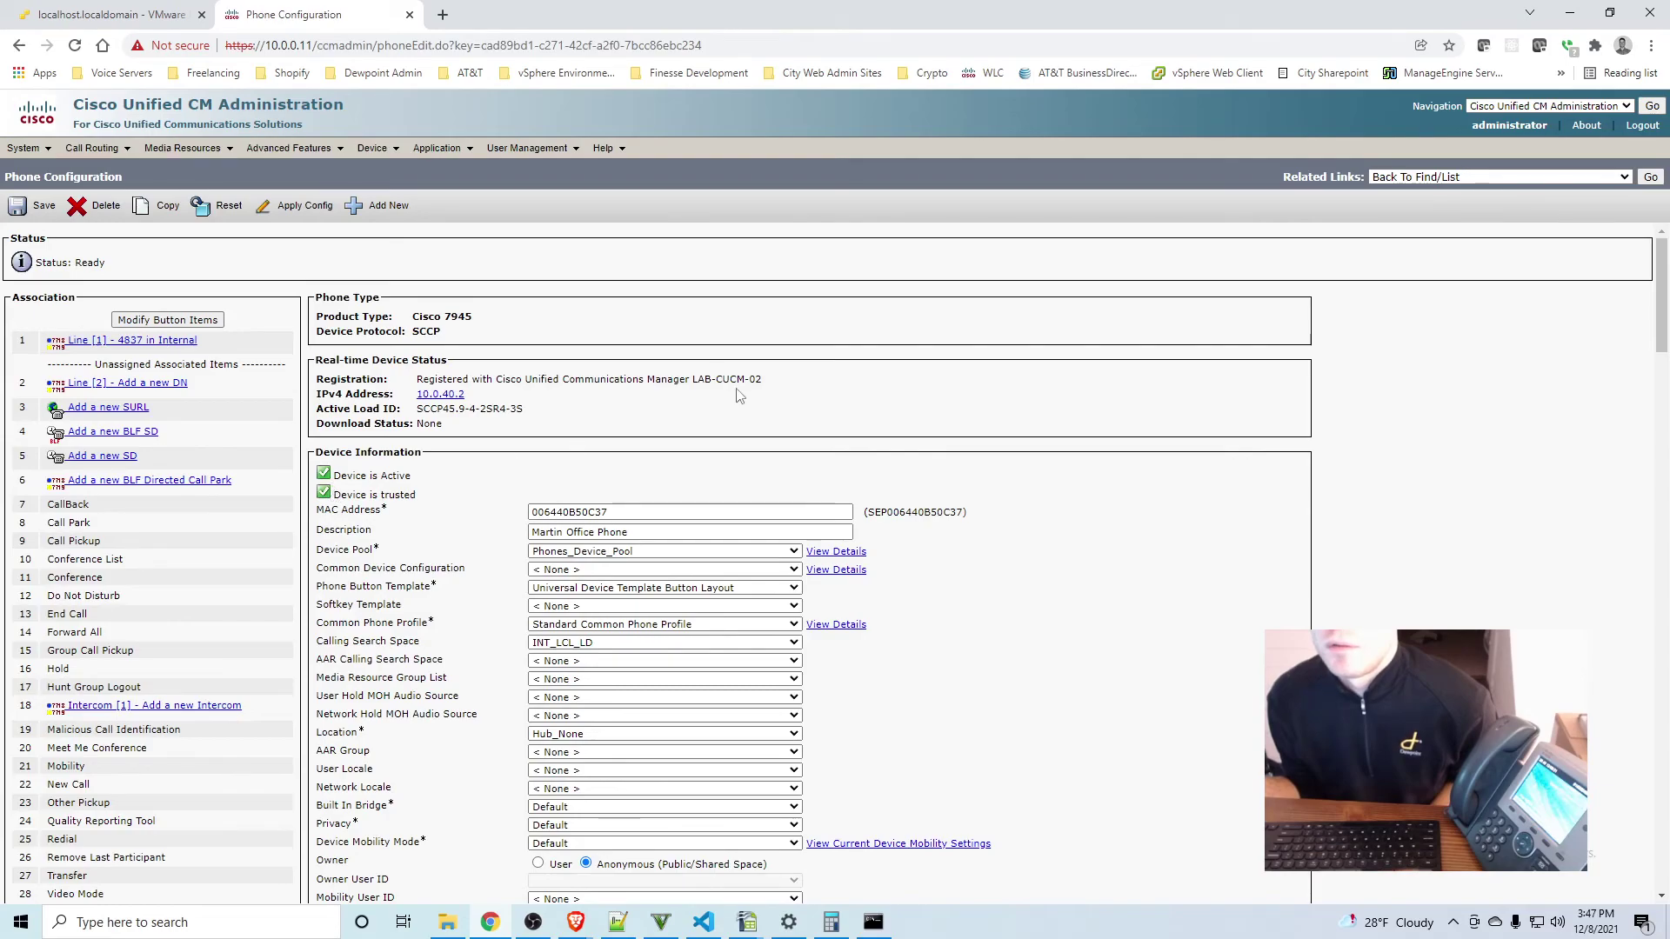
drag(774, 394, 732, 380)
click(697, 382)
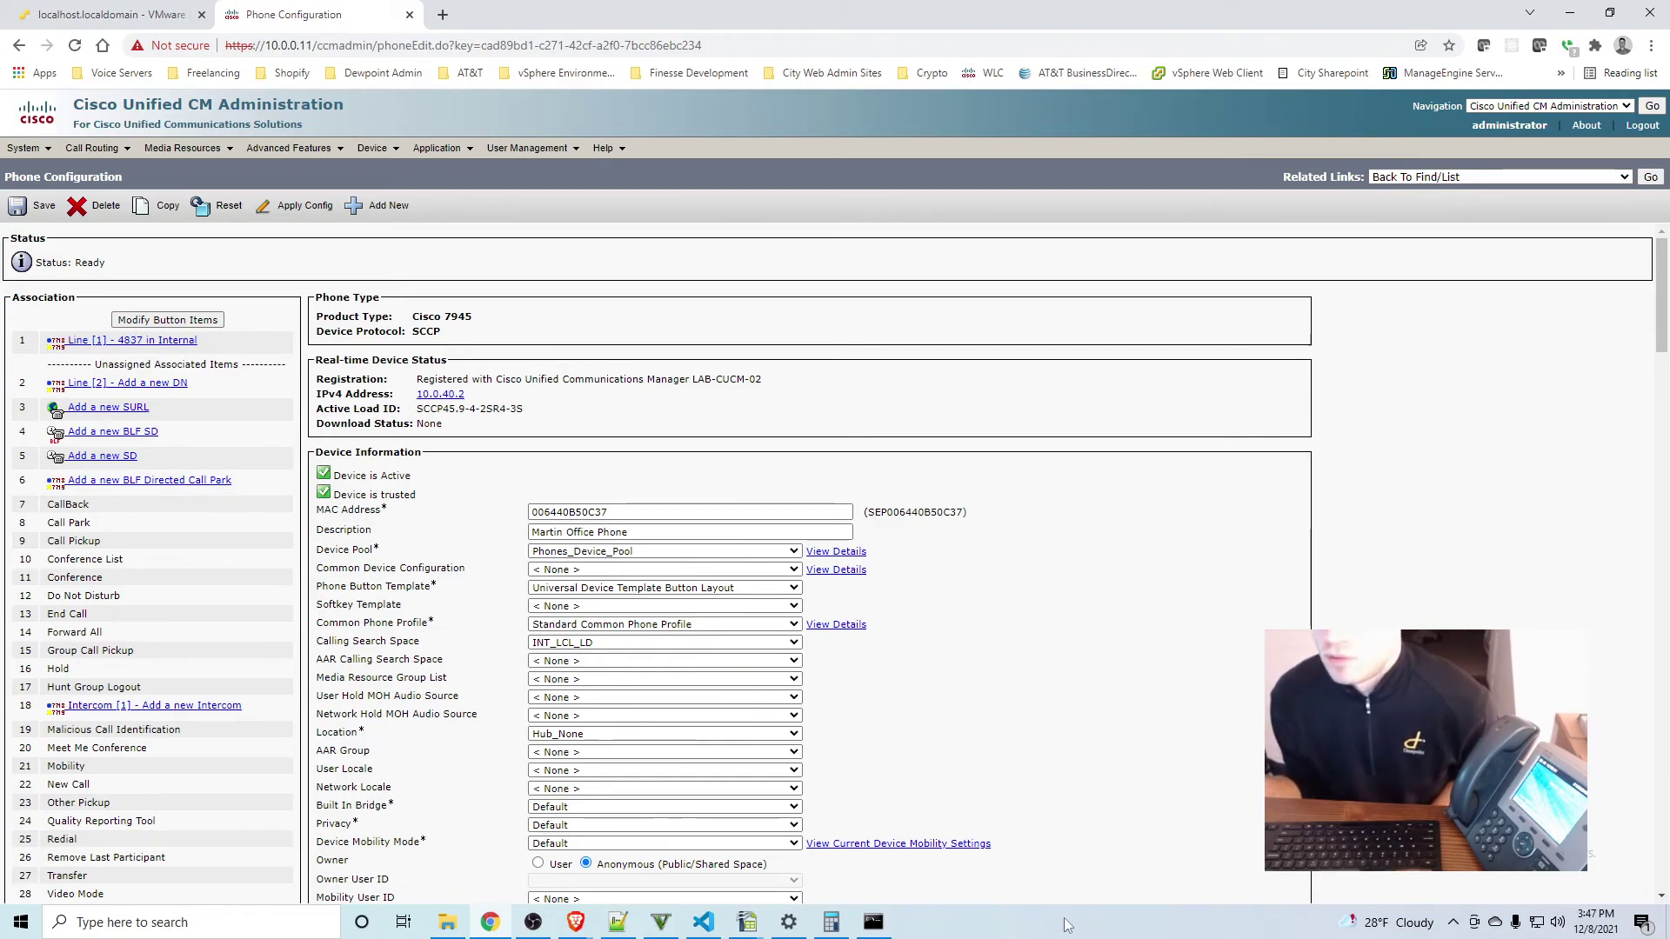
click(185, 9)
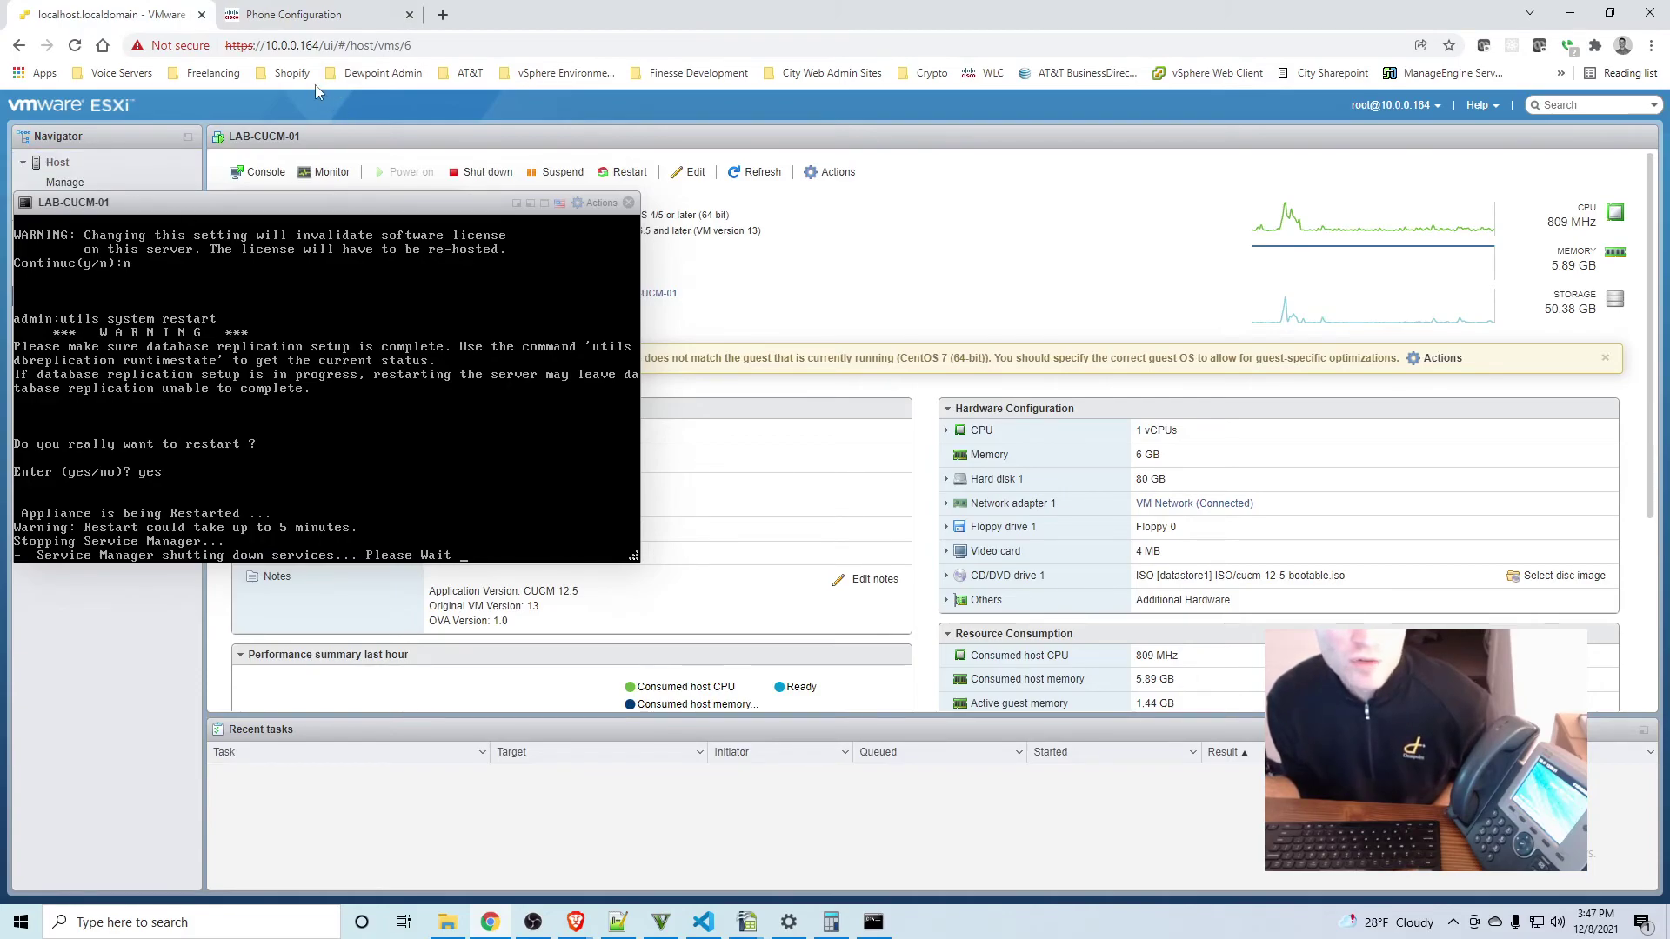
click(293, 14)
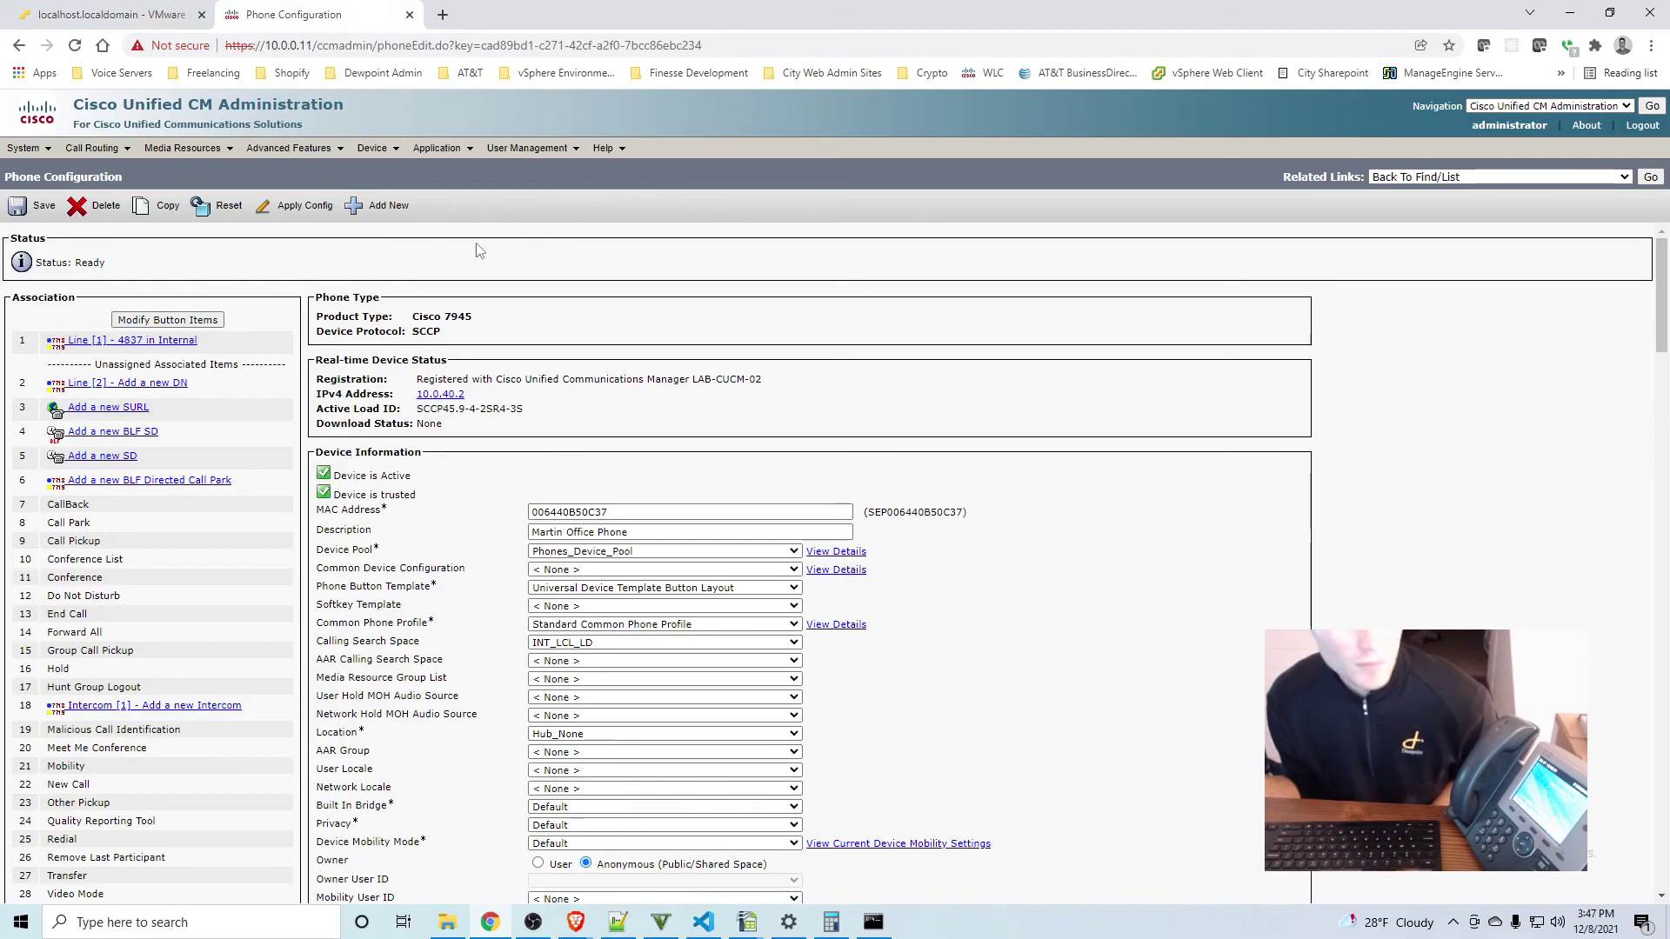